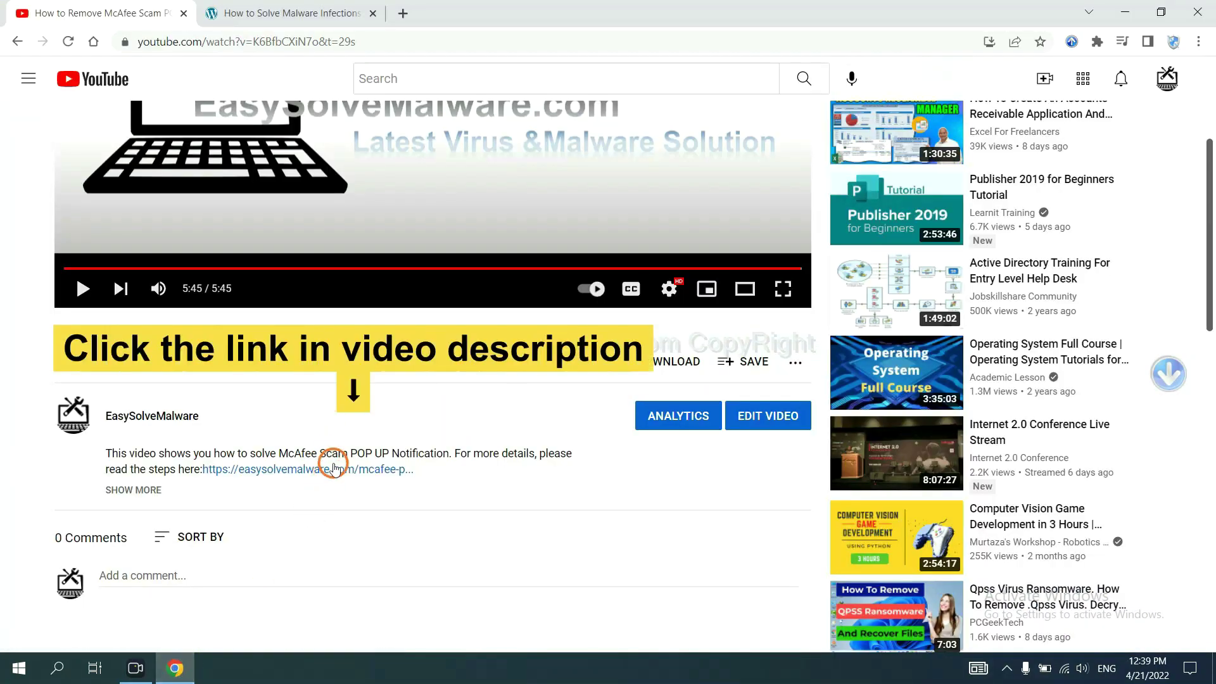
# - Open the easysolvemalware.com removal guide from the YouTube video description link
pyautogui.click(335, 470)
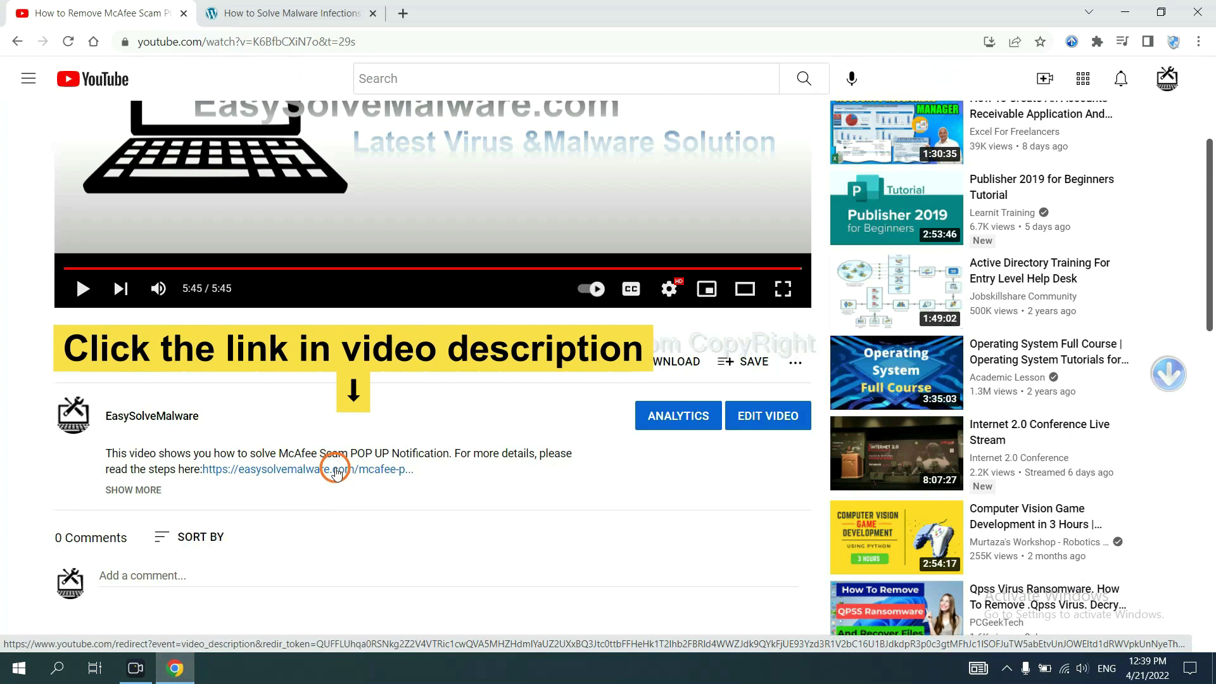
pyautogui.scroll(-5, 1207, 324)
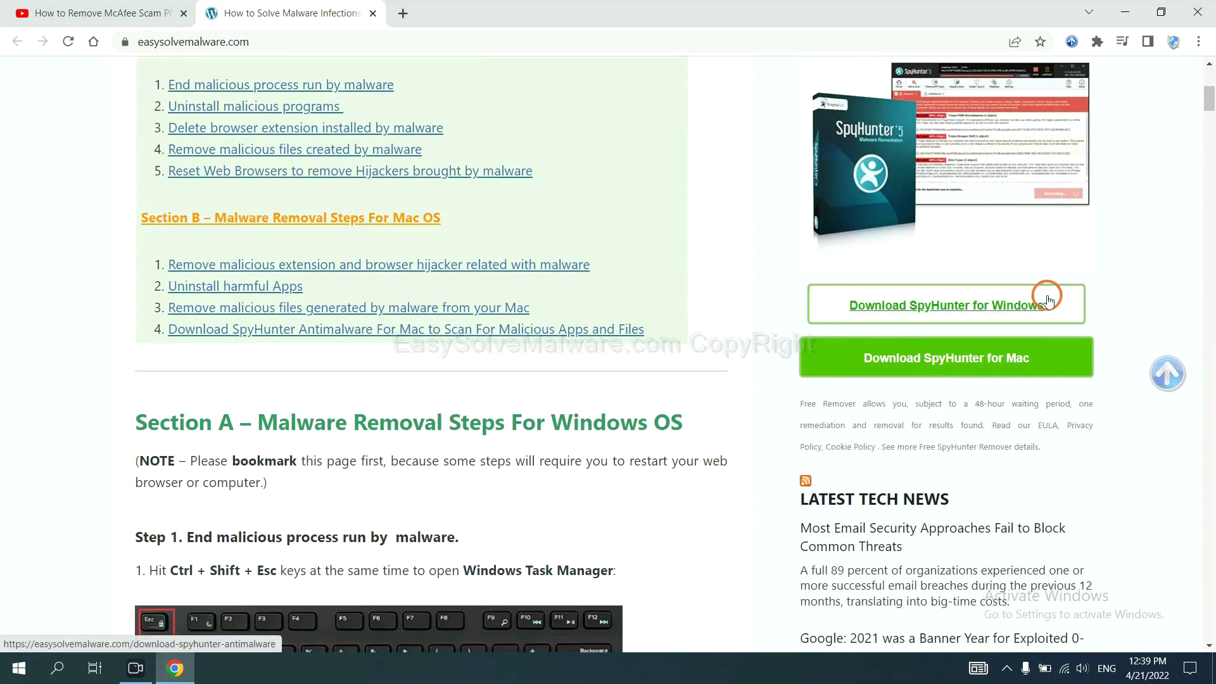
# - Download the SpyHunter 5 installer using the 'Download SpyHunter for Windows' button
pyautogui.click(1031, 305)
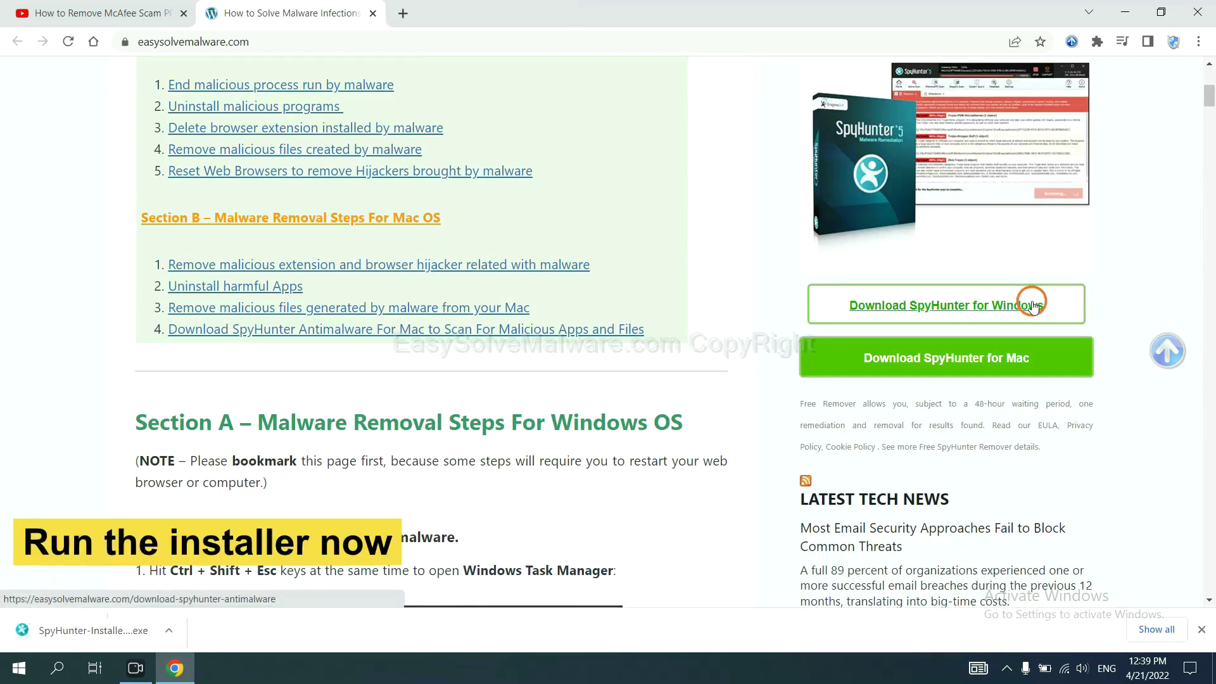
# - Run the SpyHunter 5 installer in English, accept the license, and finish installation
pyautogui.click(76, 630)
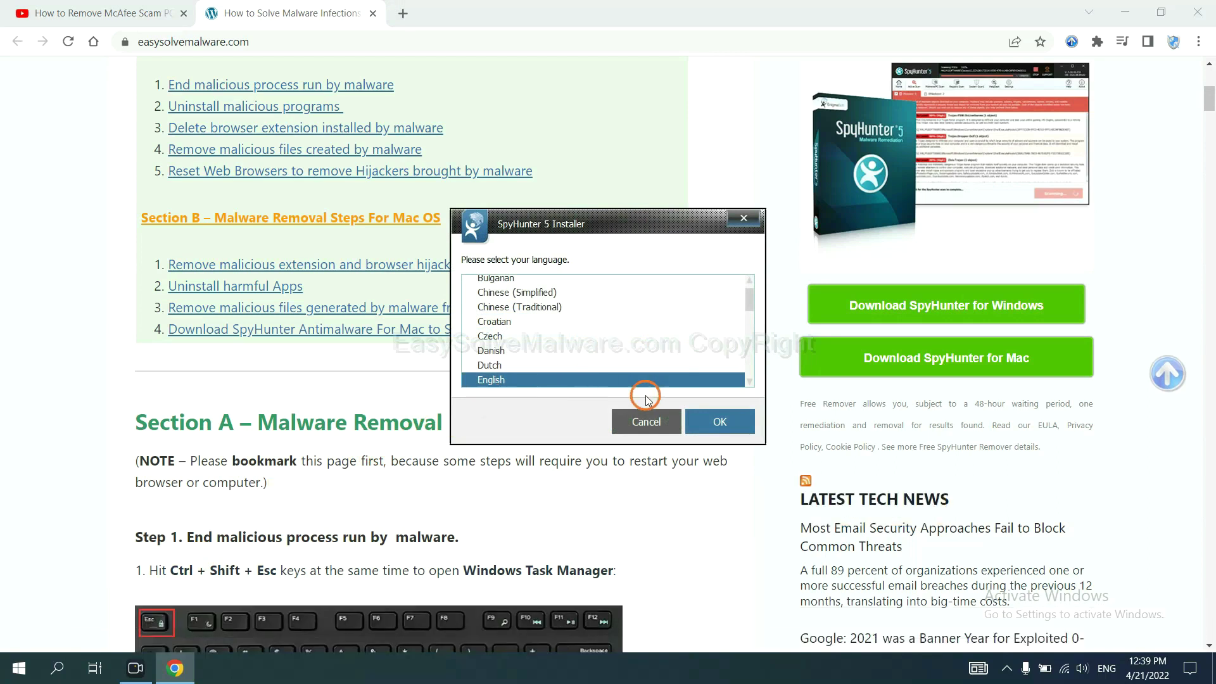
pyautogui.click(707, 421)
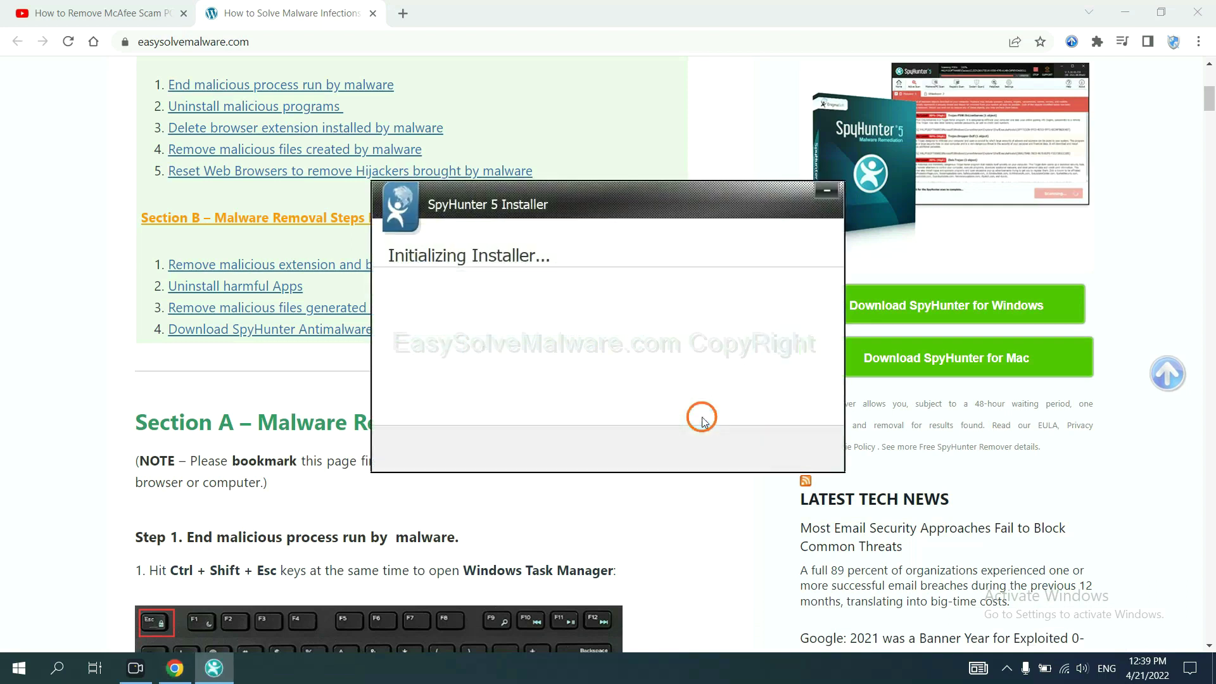
pyautogui.click(548, 344)
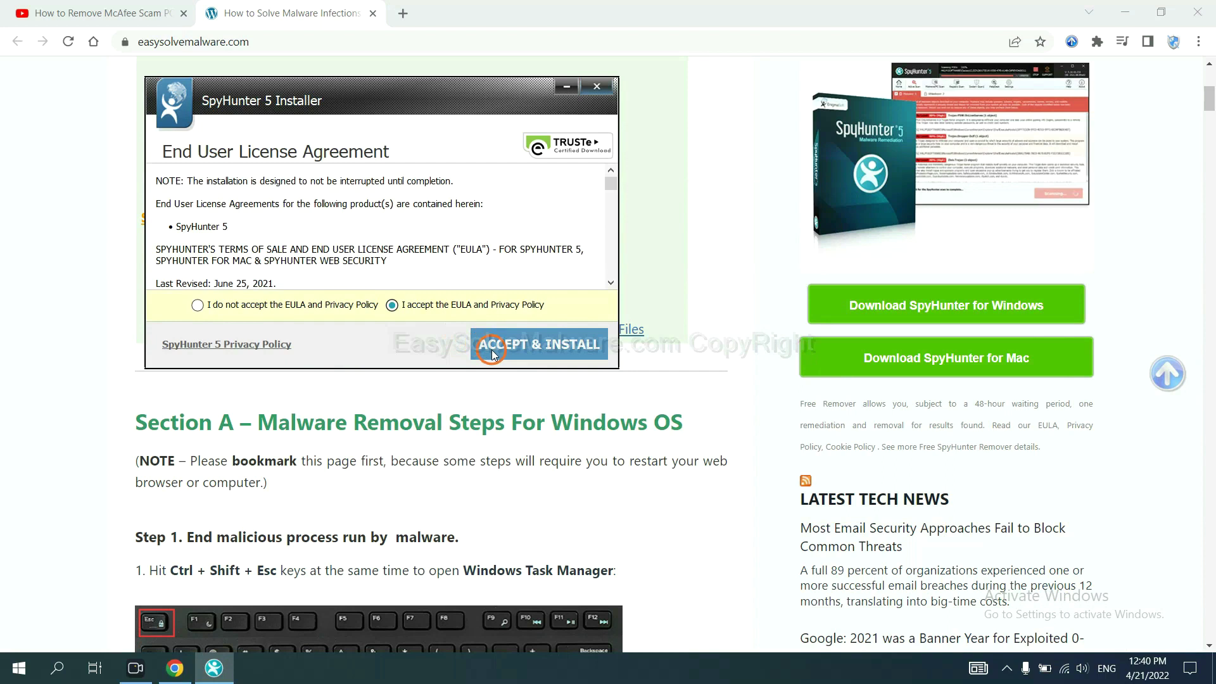
pyautogui.click(490, 349)
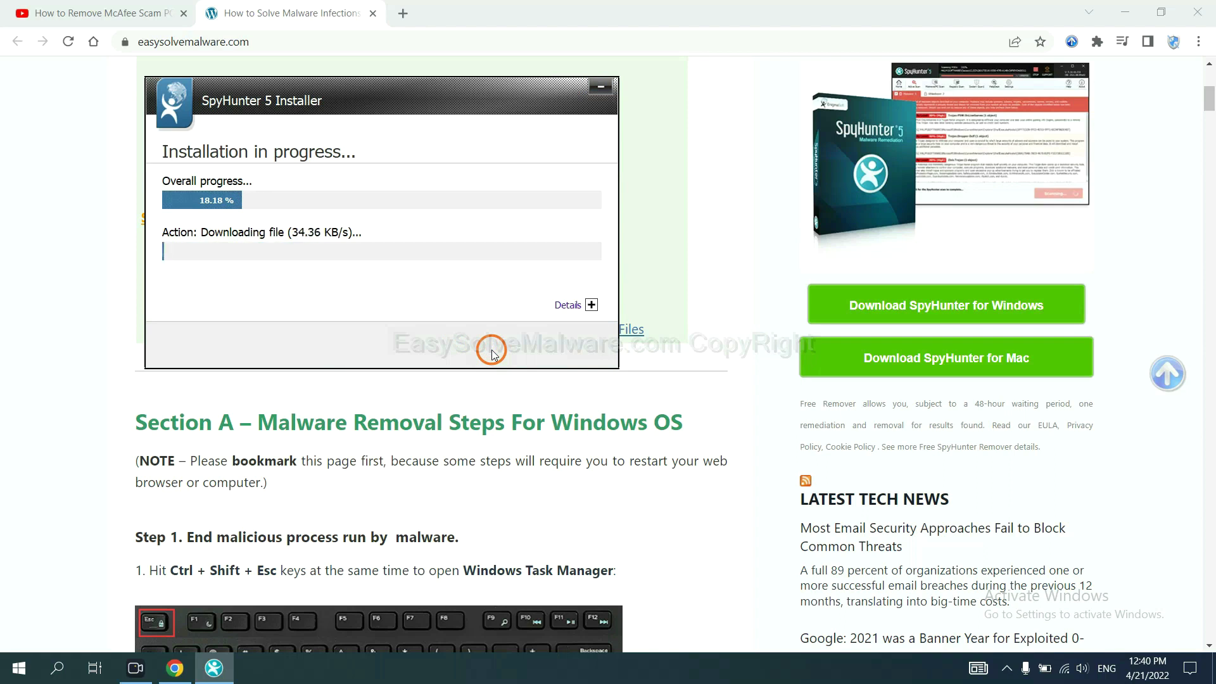
pyautogui.click(584, 430)
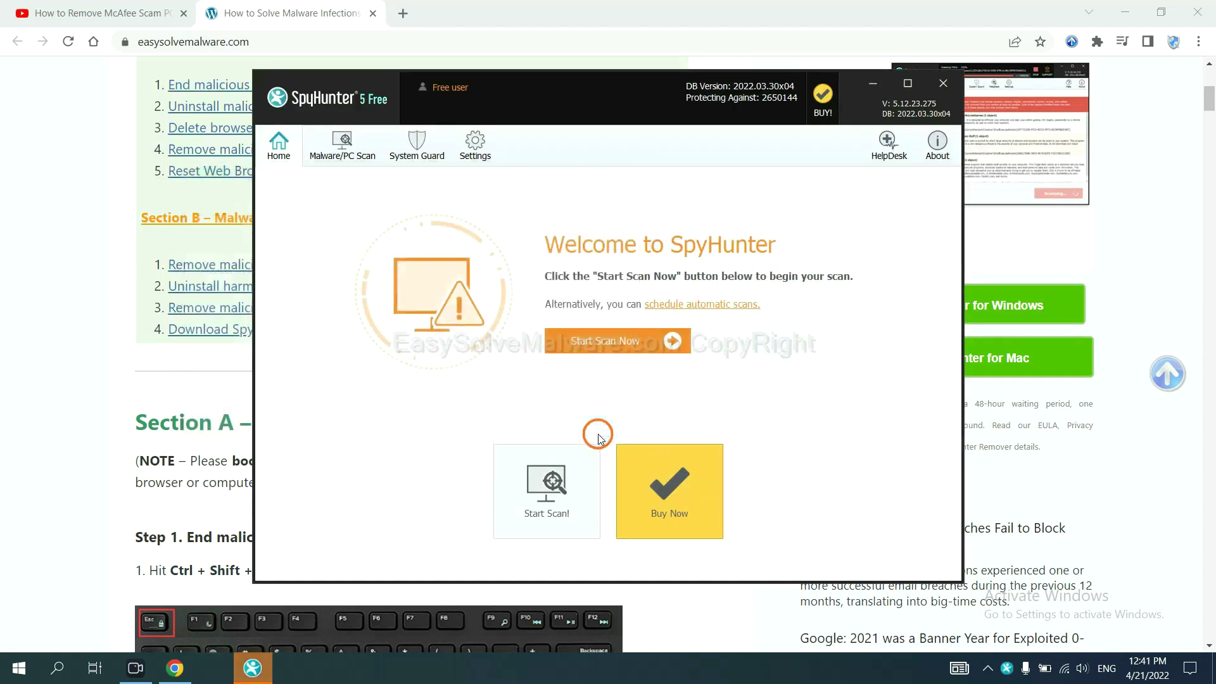
# - Scan the PC with SpyHunter 5 and continue past the detected remove360.bat object
pyautogui.click(599, 344)
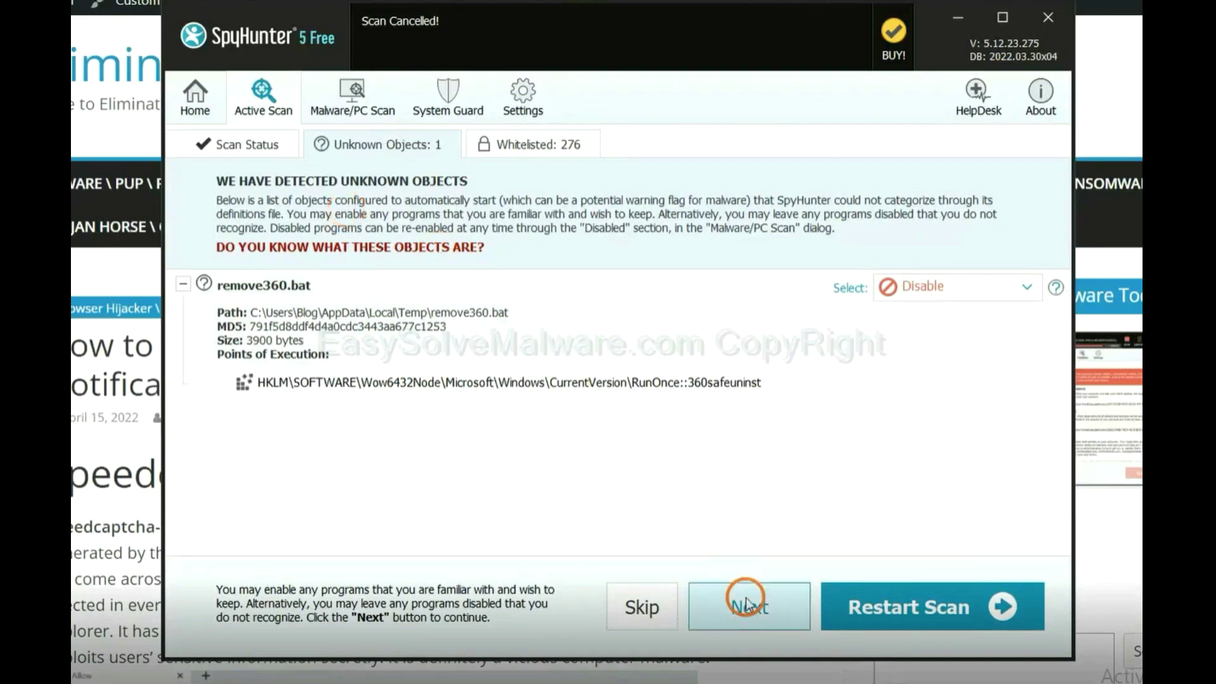
pyautogui.click(745, 601)
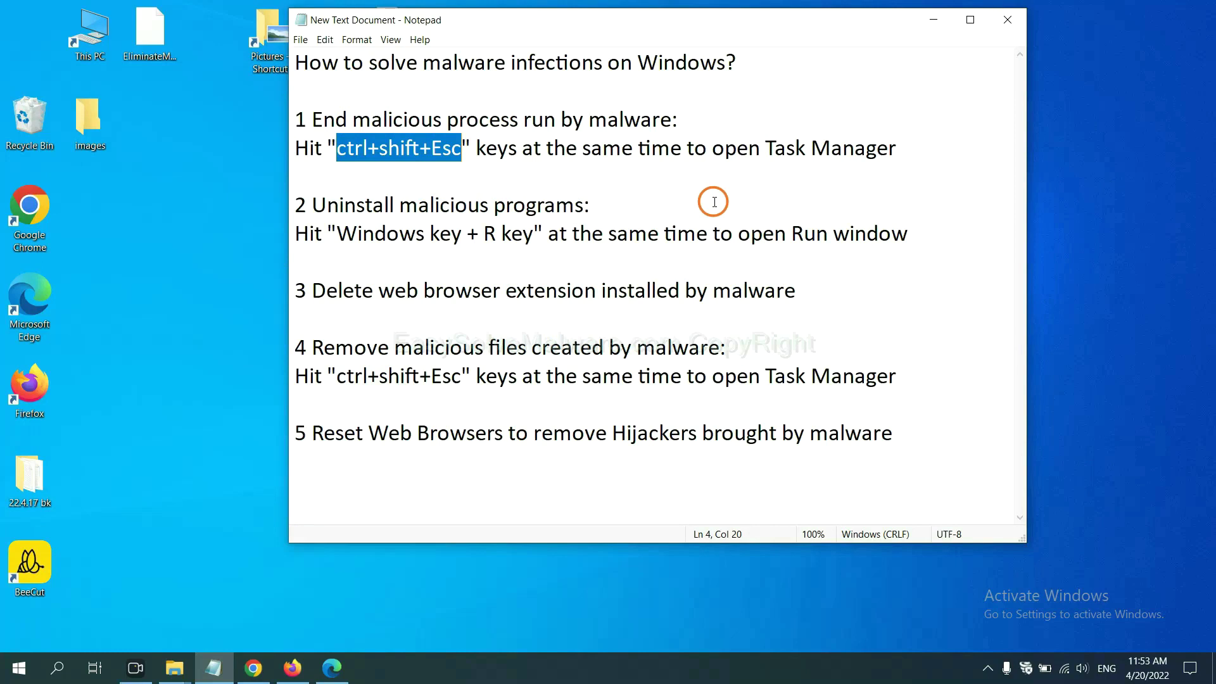
# - Highlight the 'ctrl+shift+Esc' Task Manager shortcut in step 1 of the Notepad notes
pyautogui.click(432, 152)
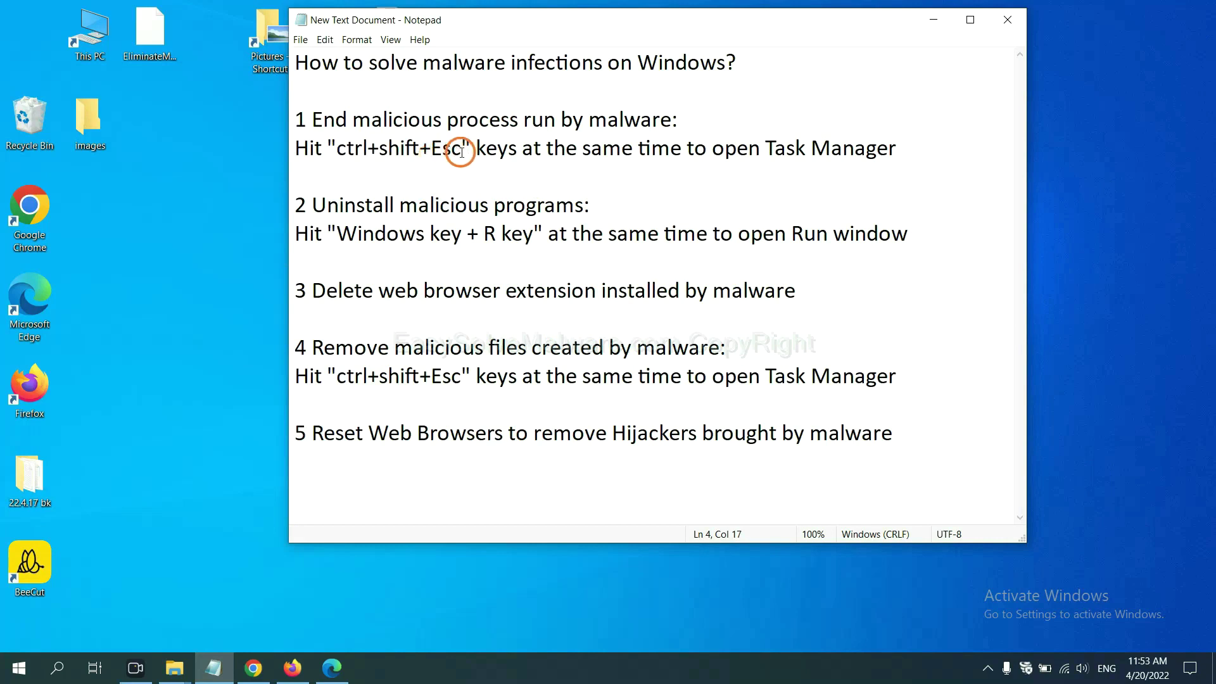
pyautogui.moveTo(463, 150); pyautogui.dragTo(337, 150)
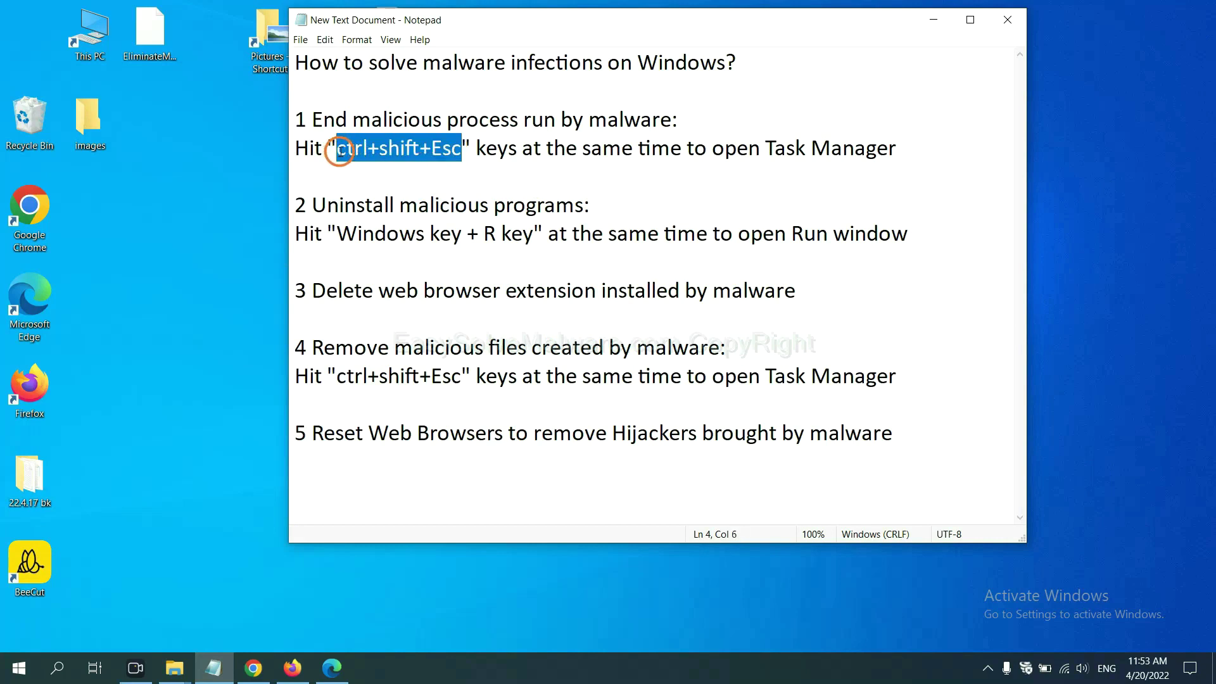
pyautogui.hotkey('ctrl', 'shift', 'Escape')
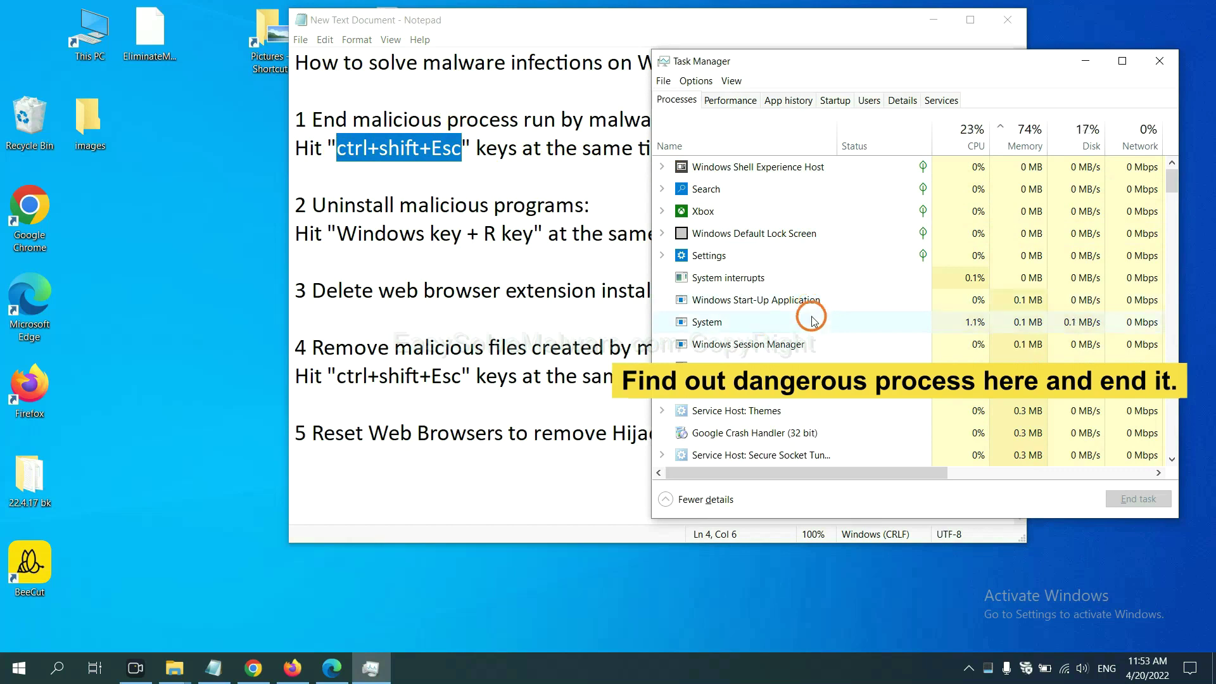
pyautogui.click(813, 319)
pyautogui.click(808, 362)
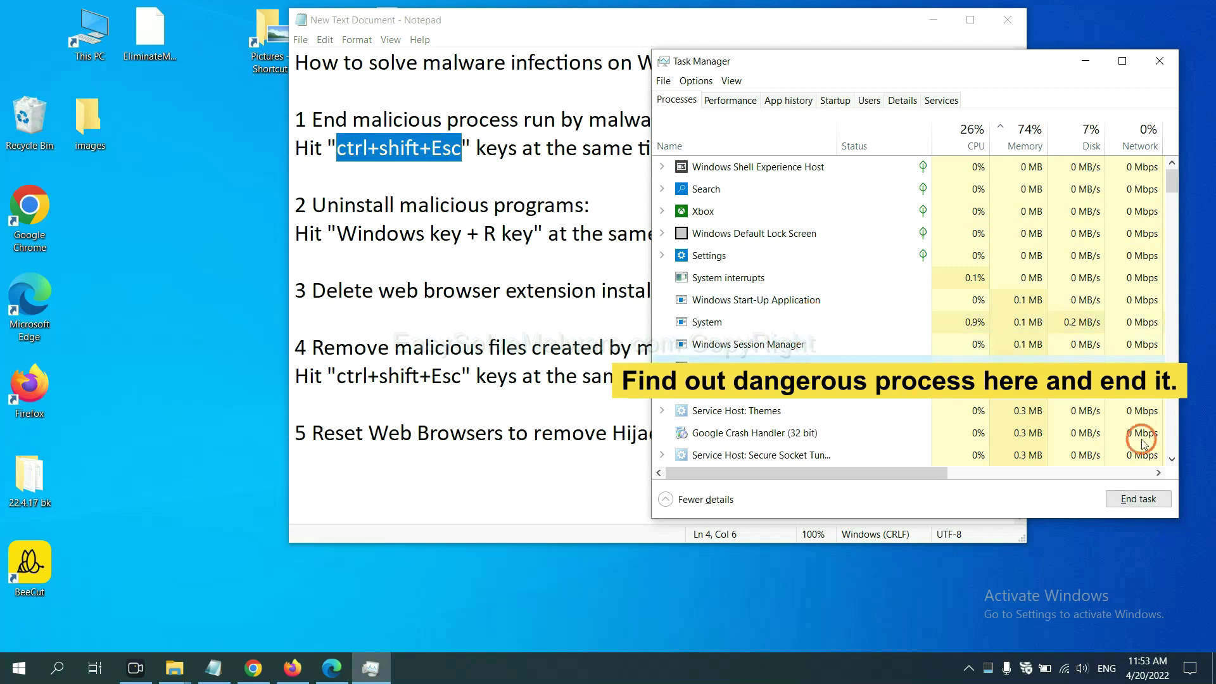
pyautogui.click(1138, 499)
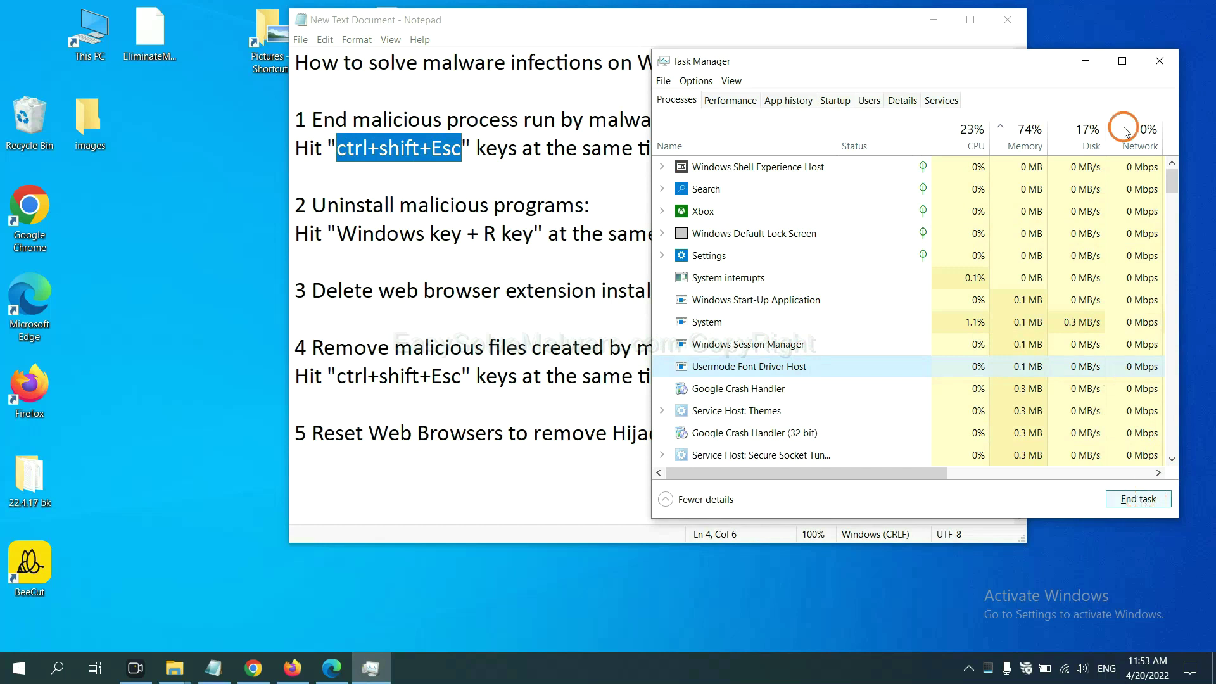
pyautogui.click(1156, 62)
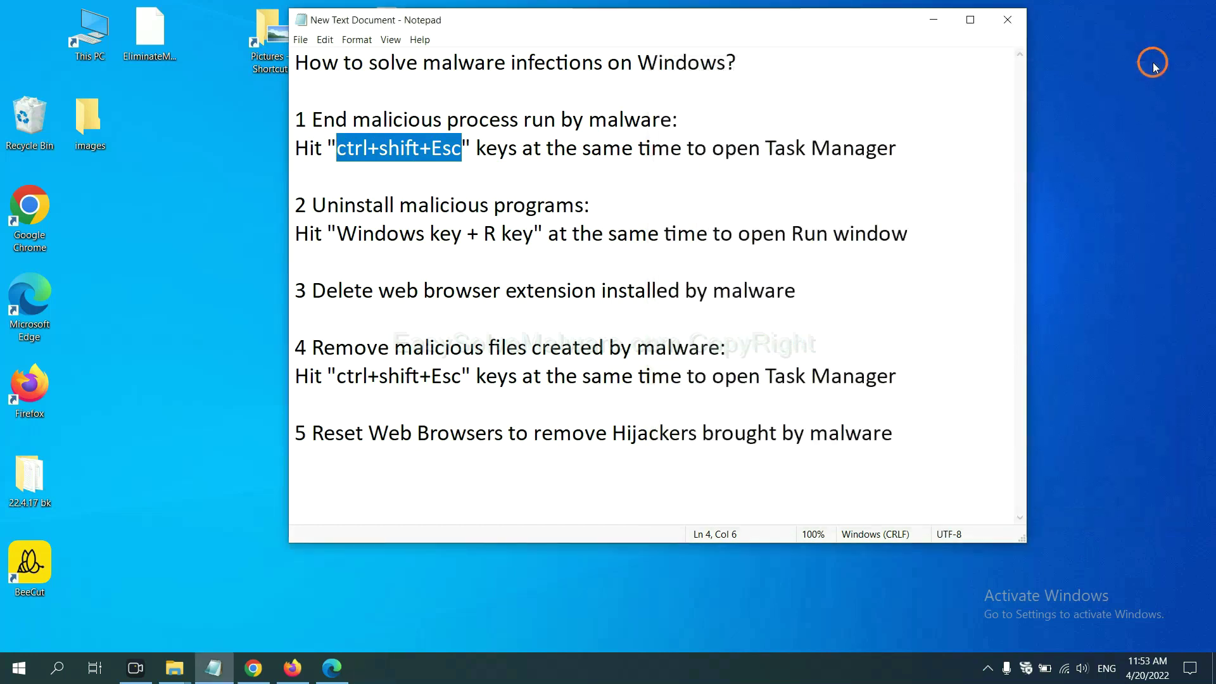
pyautogui.click(558, 231)
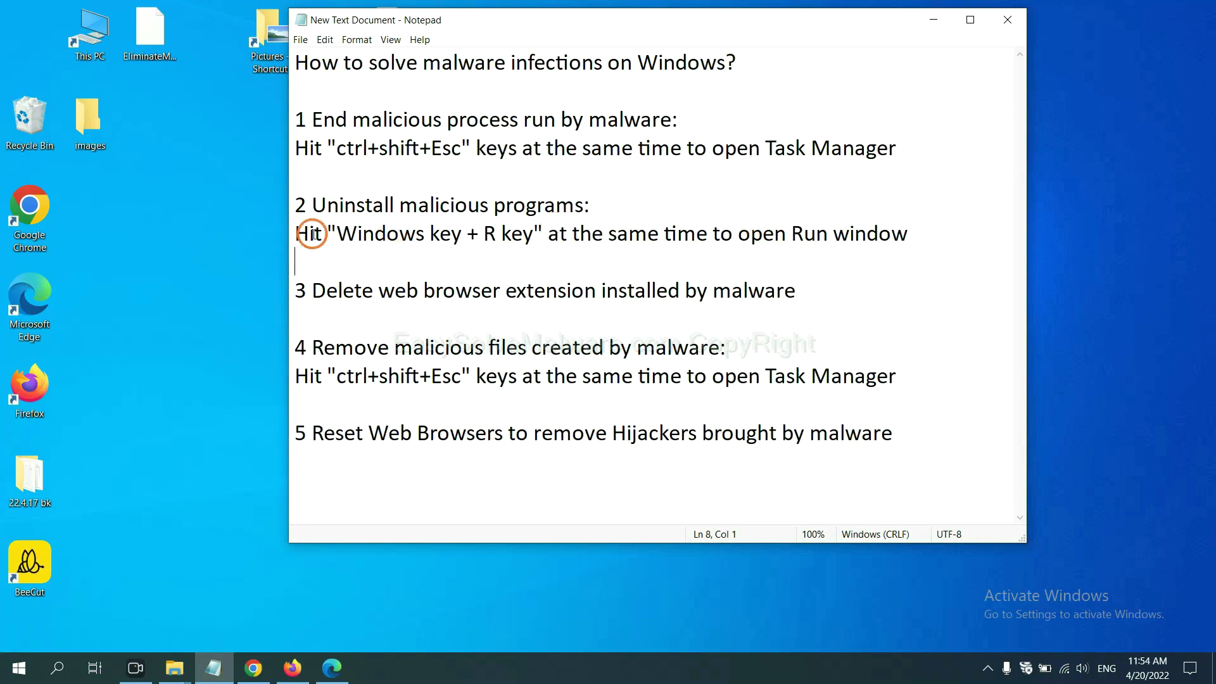
# - Highlight the 'Windows key + R key' shortcut in step 2 and open the Run dialog over the notes
pyautogui.click(336, 234)
pyautogui.moveTo(337, 233); pyautogui.dragTo(528, 246)
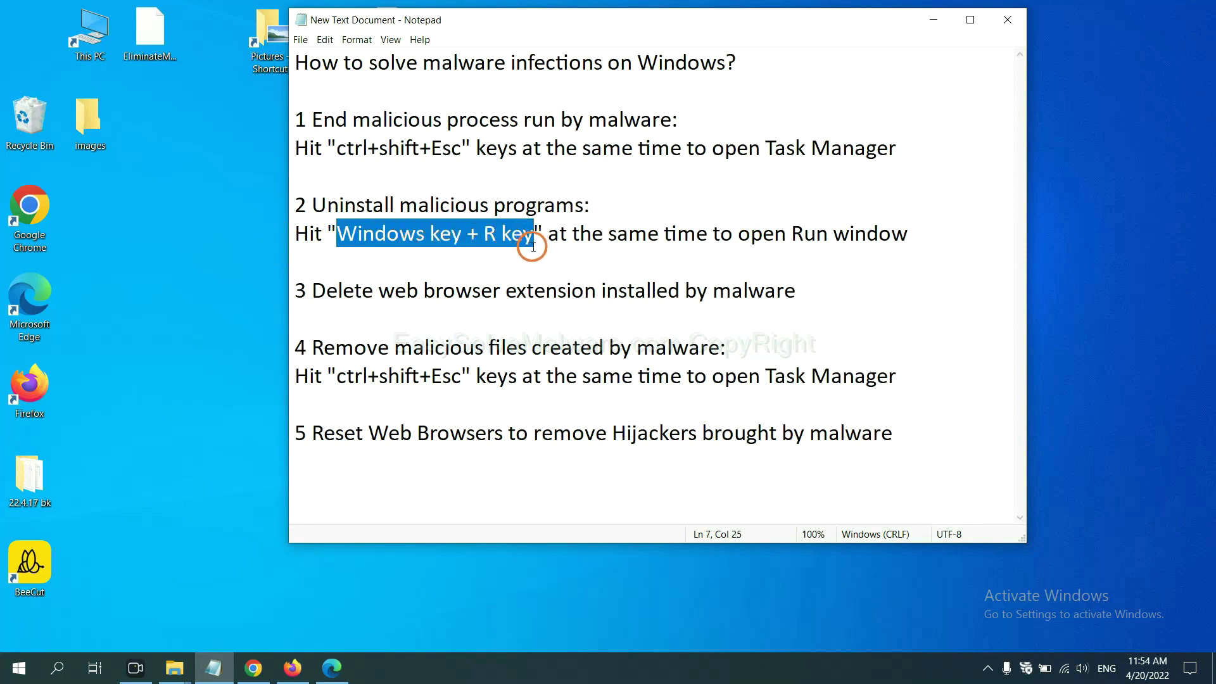
pyautogui.press('super+r')
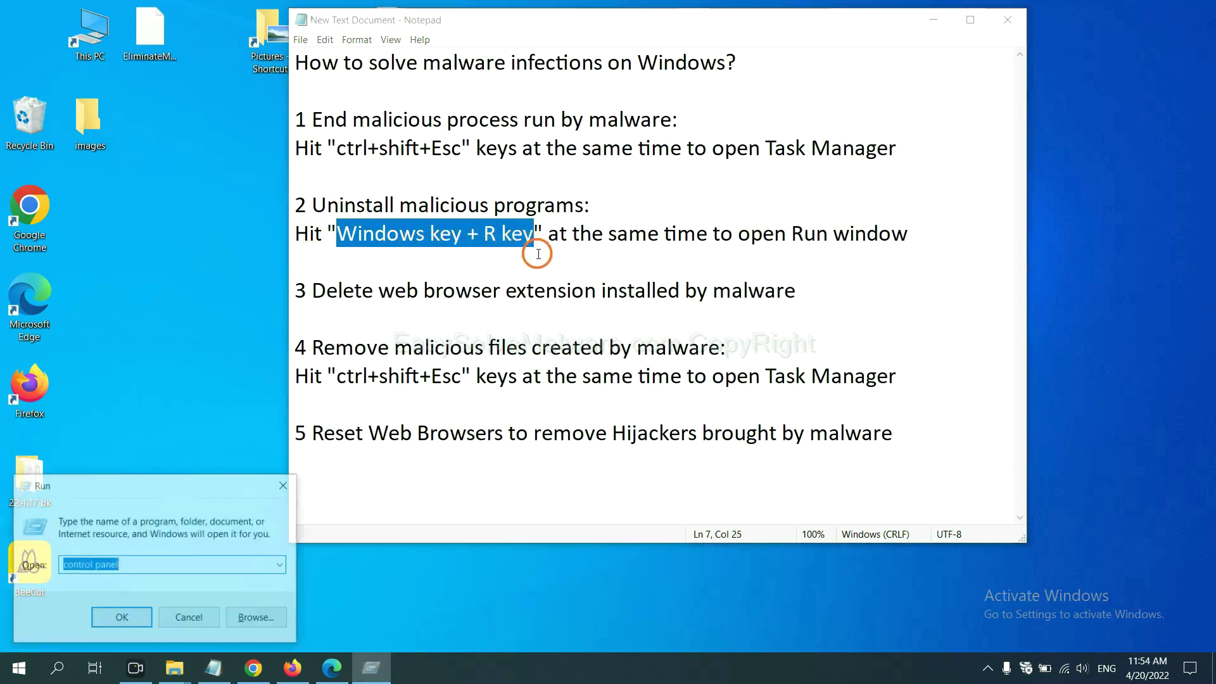
pyautogui.moveTo(134, 494); pyautogui.dragTo(930, 226)
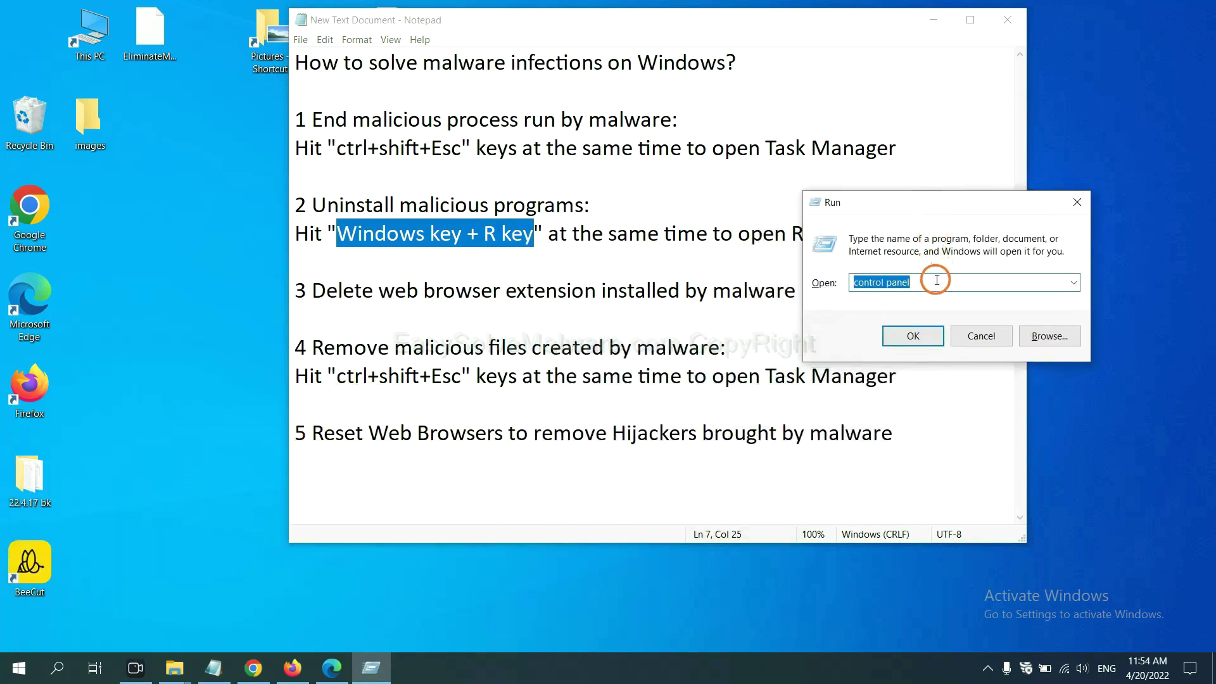
# - Run the 'control panel' command from the Run dialog
pyautogui.click(935, 281)
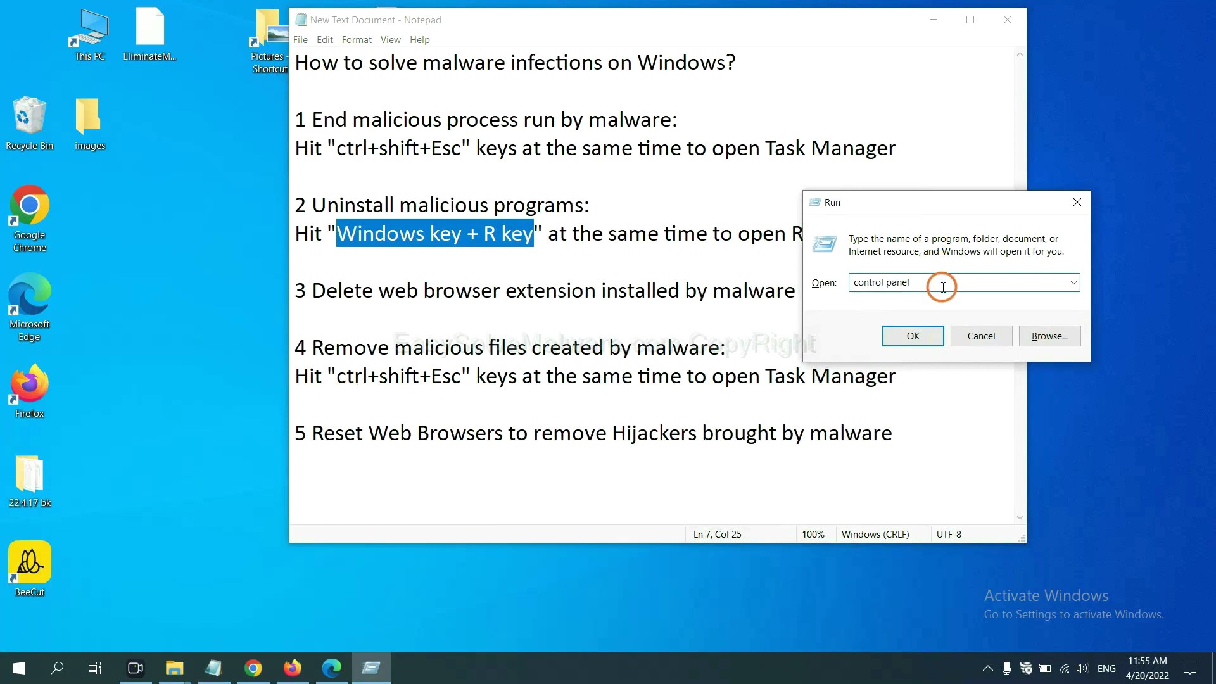
pyautogui.moveTo(834, 282); pyautogui.dragTo(900, 284)
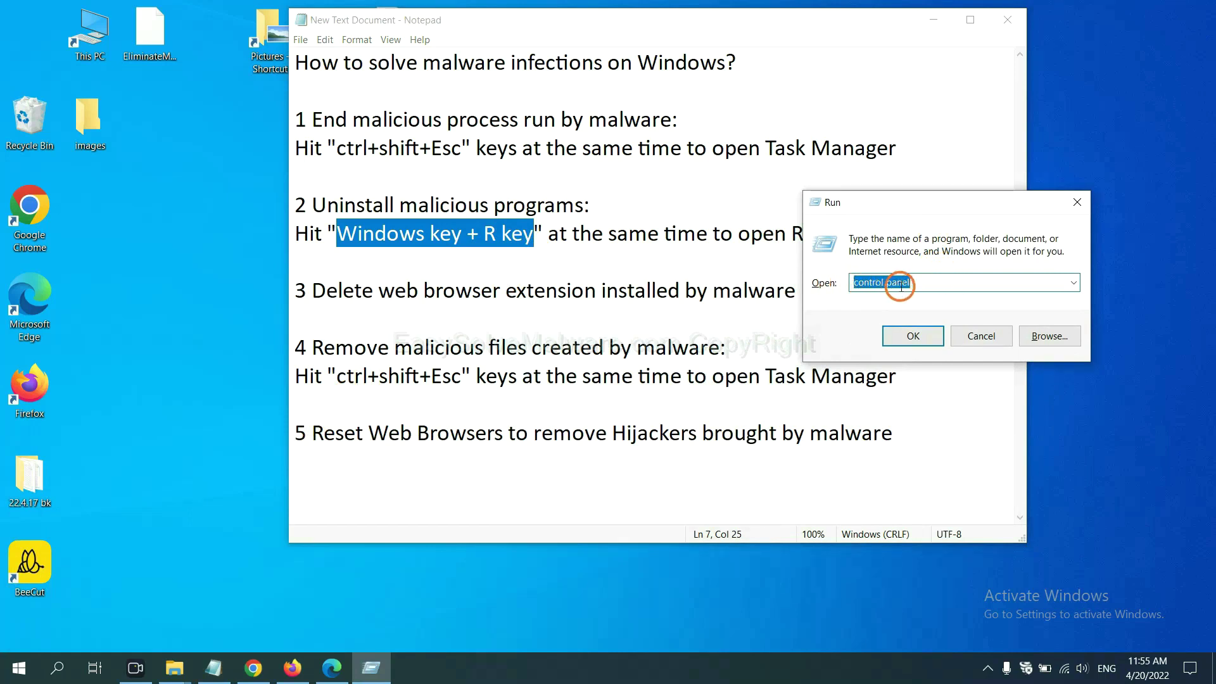
pyautogui.click(912, 335)
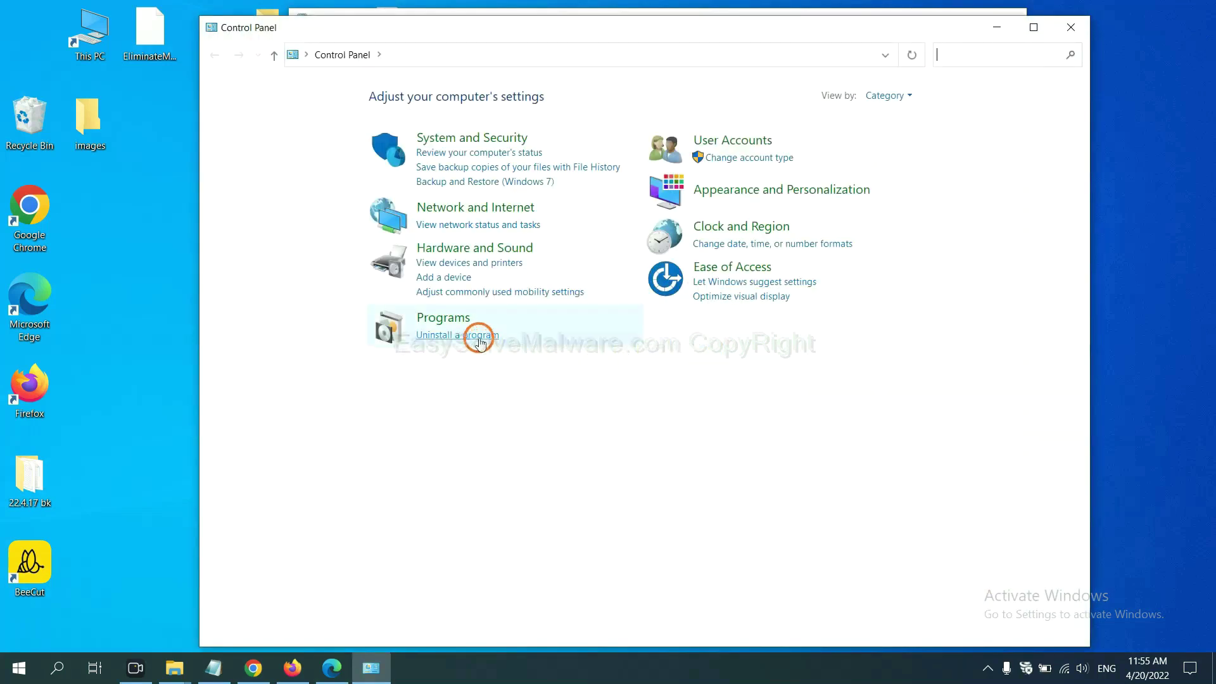
# - Review the installed programs list, selecting Xiph.Org Open Codecs, then close it
pyautogui.click(480, 336)
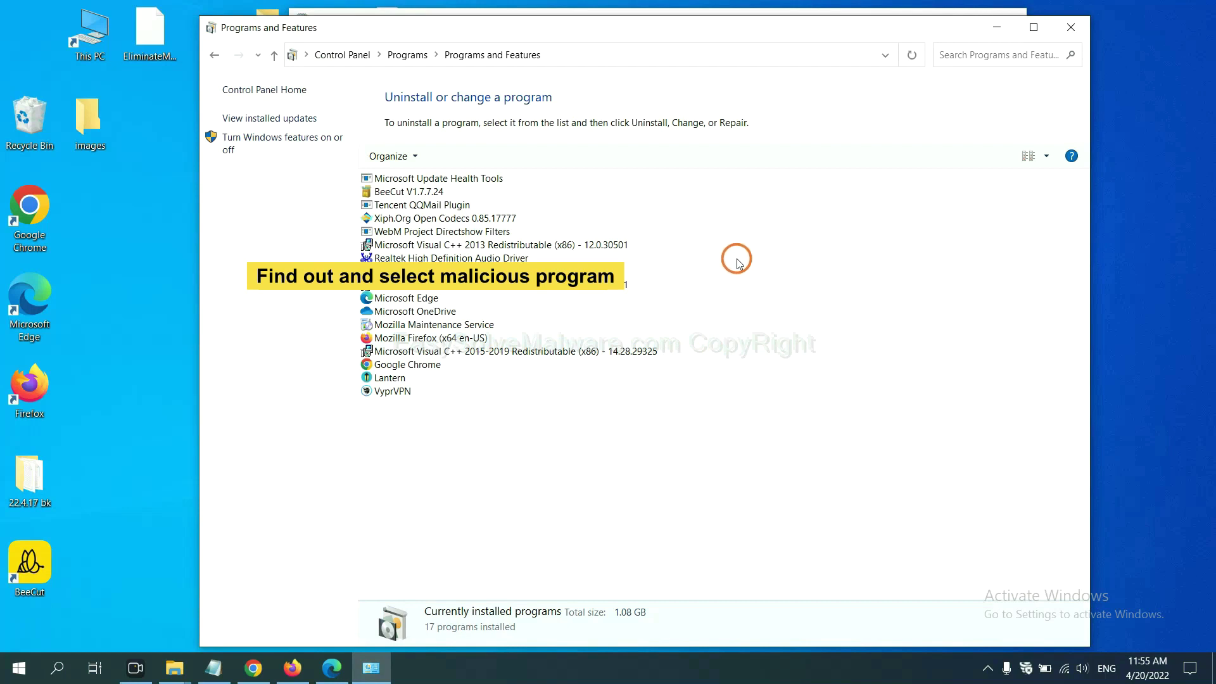
pyautogui.click(475, 218)
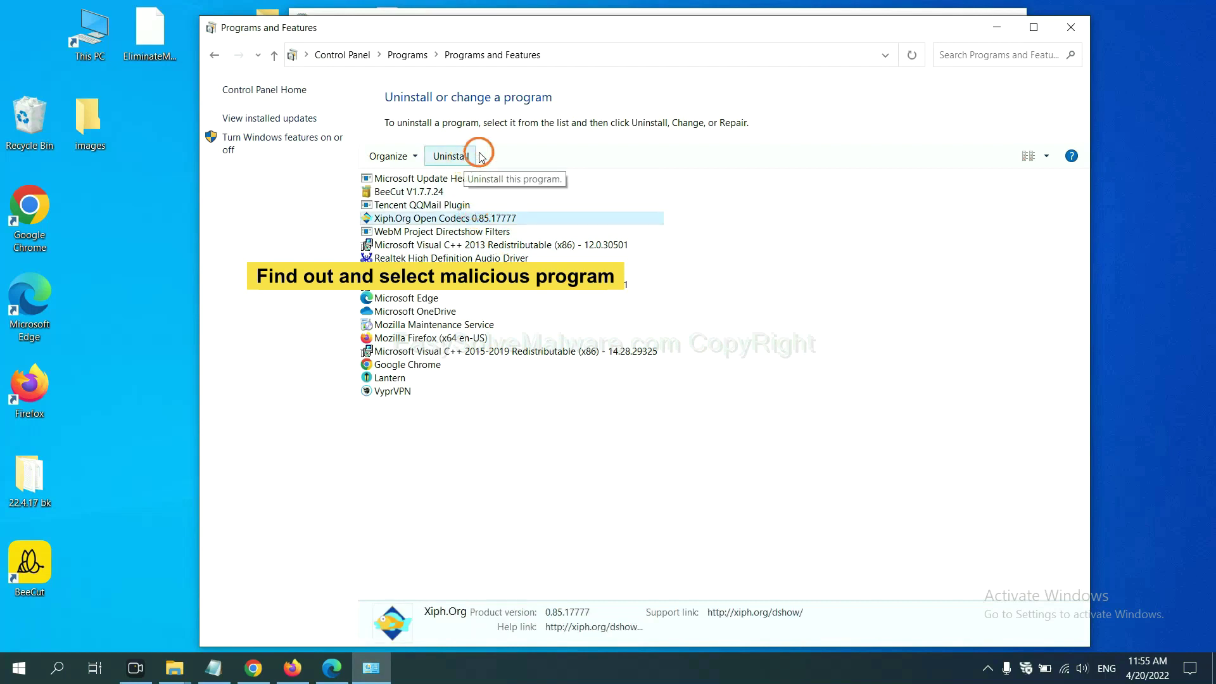
pyautogui.click(1071, 27)
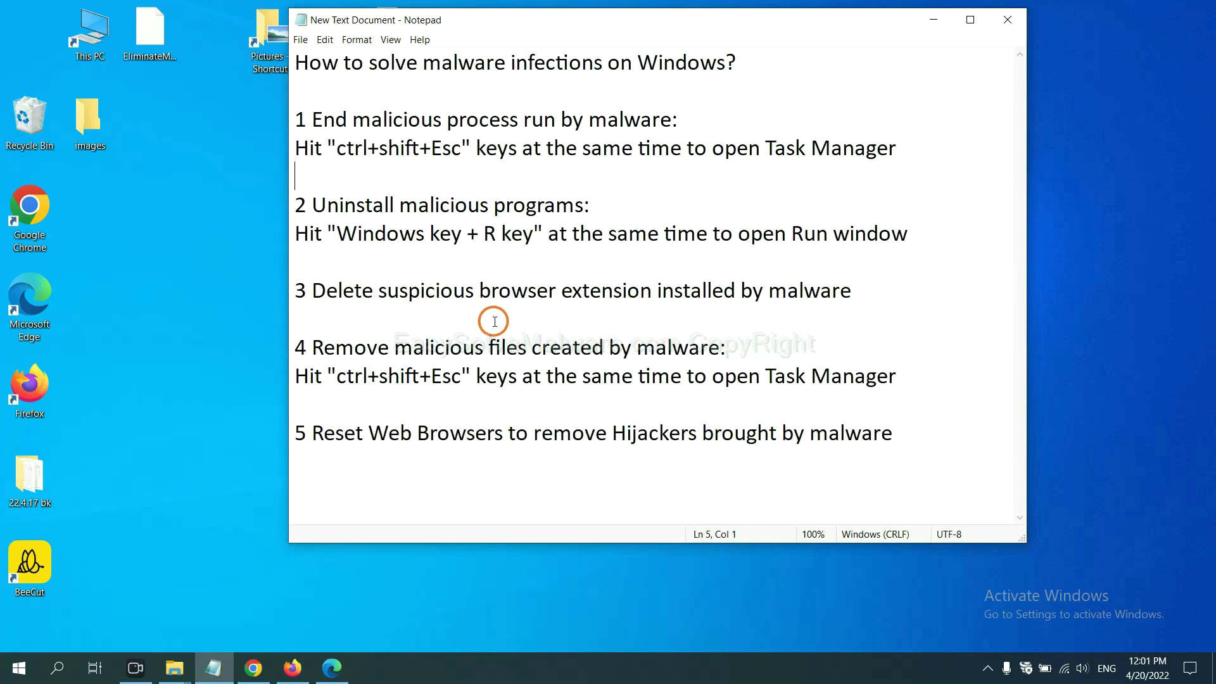
# - Open Chrome's Extensions page from the three-dot menu, showing only Scroll To Top
pyautogui.click(254, 668)
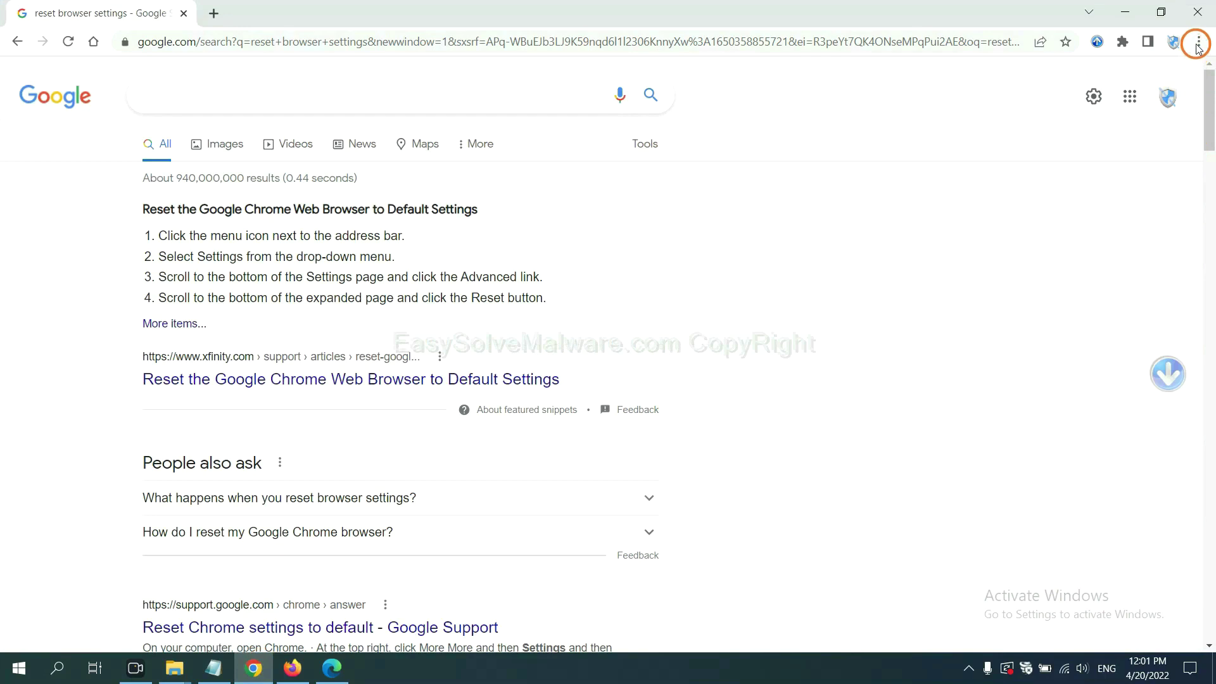
pyautogui.click(1197, 42)
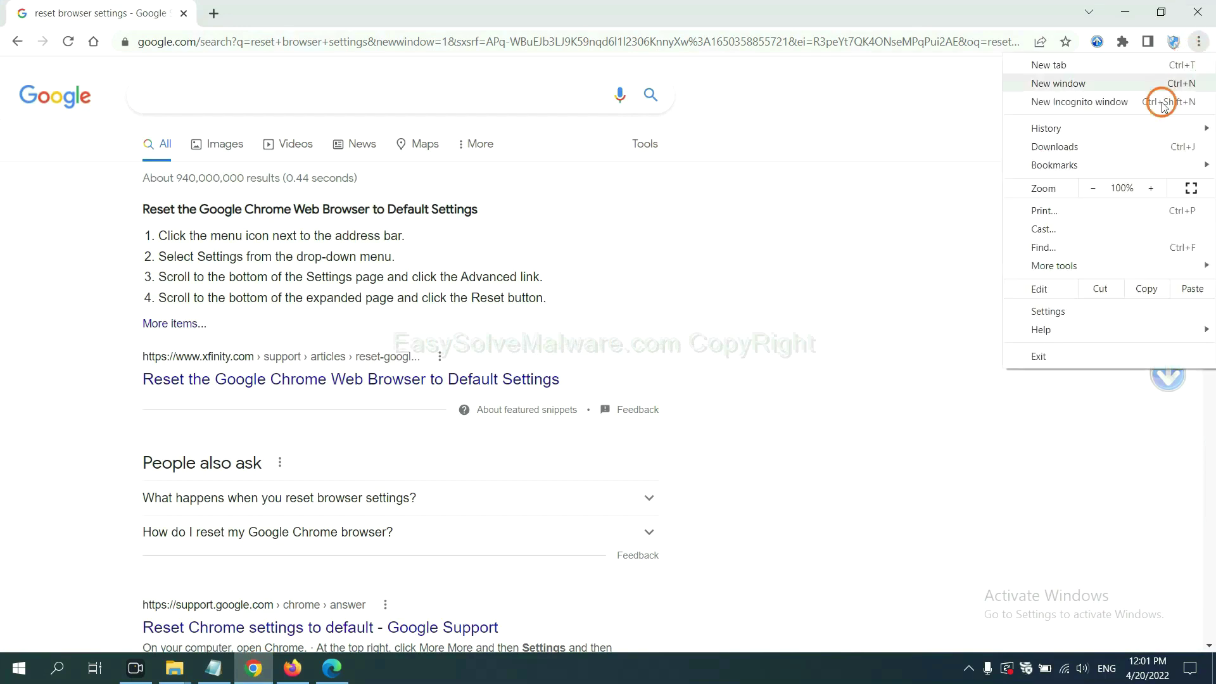
pyautogui.moveTo(1055, 265)
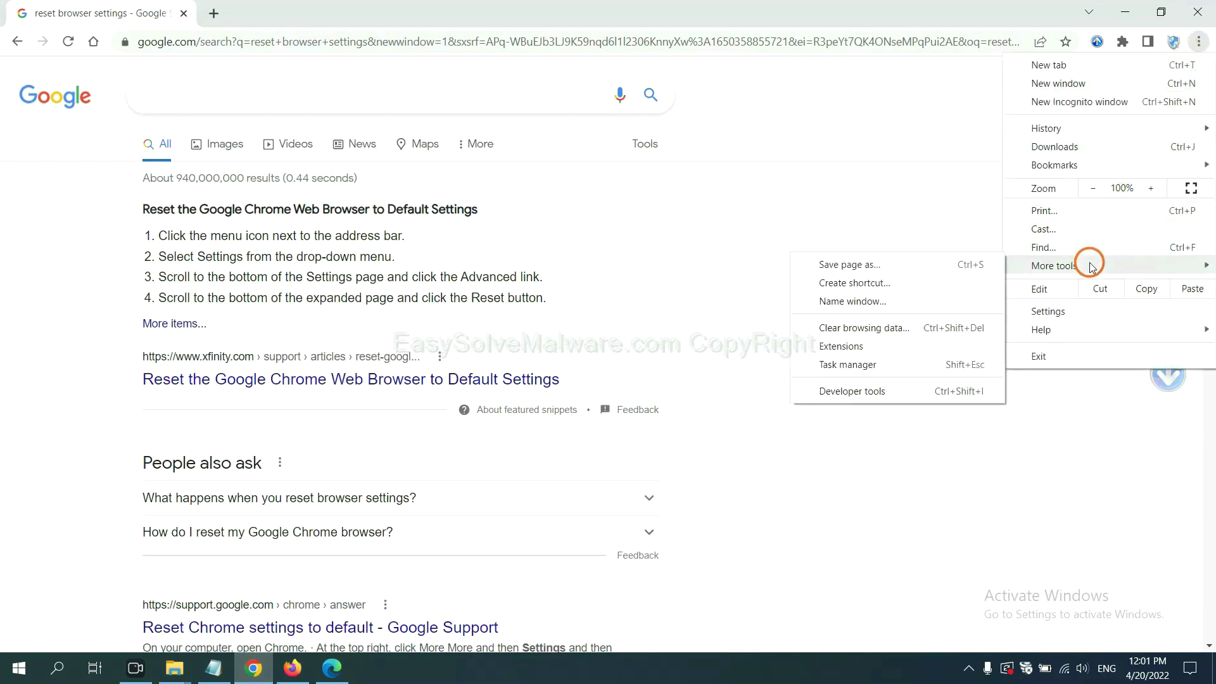
pyautogui.click(894, 344)
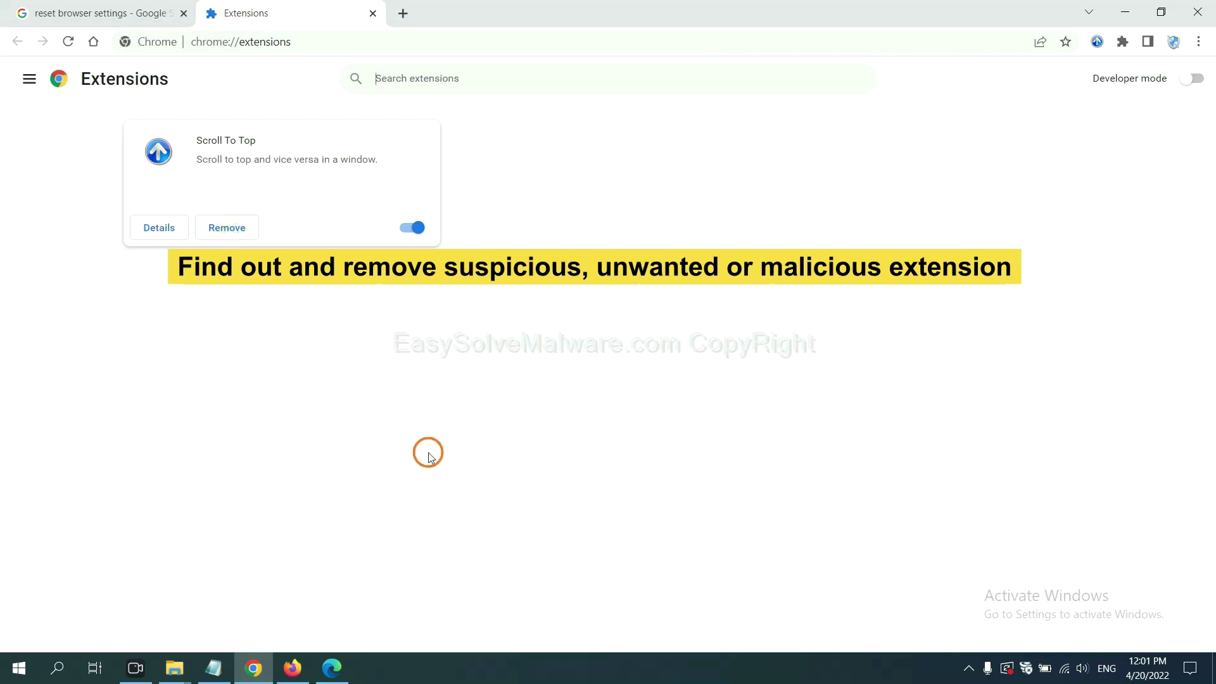
# - Show the GIPHY for Firefox options in Firefox's Add-ons Manager, then switch to Edge
pyautogui.click(292, 668)
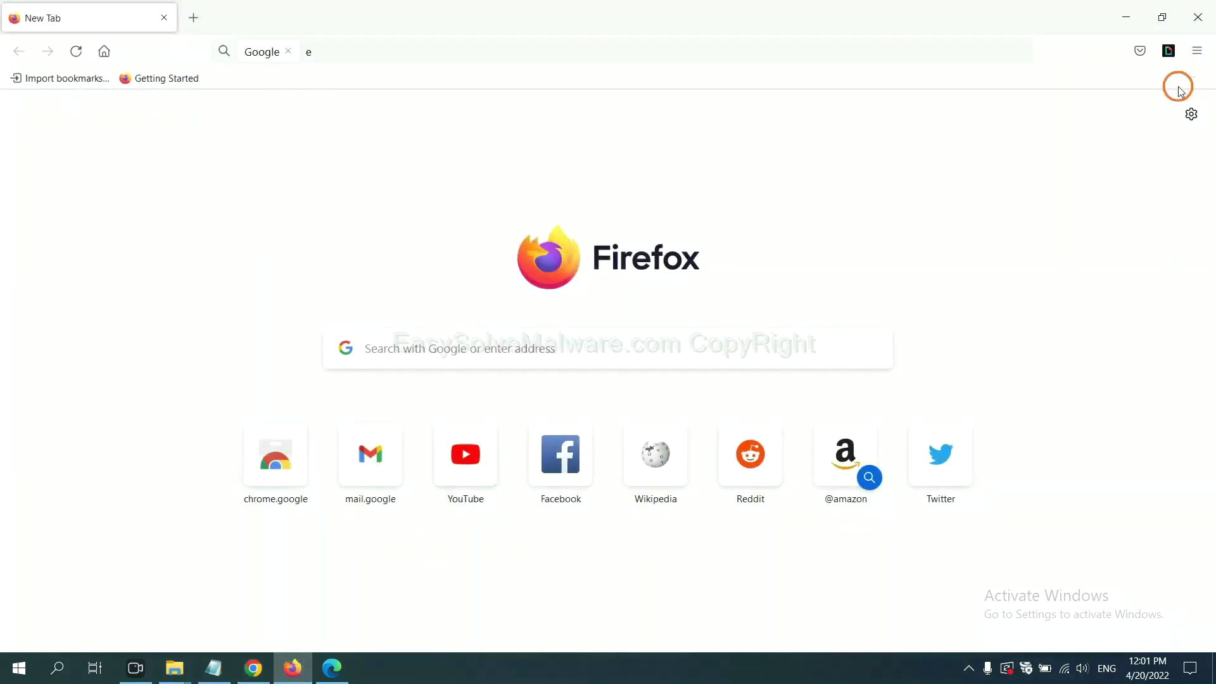
pyautogui.click(1197, 52)
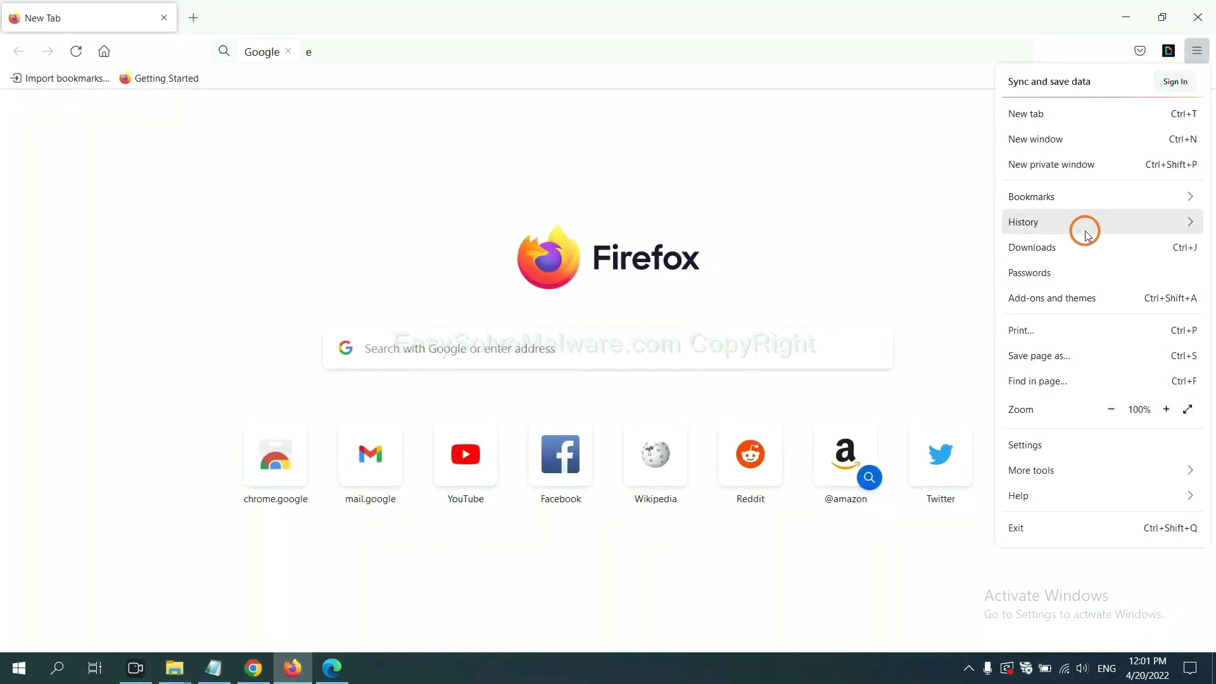
pyautogui.click(1064, 306)
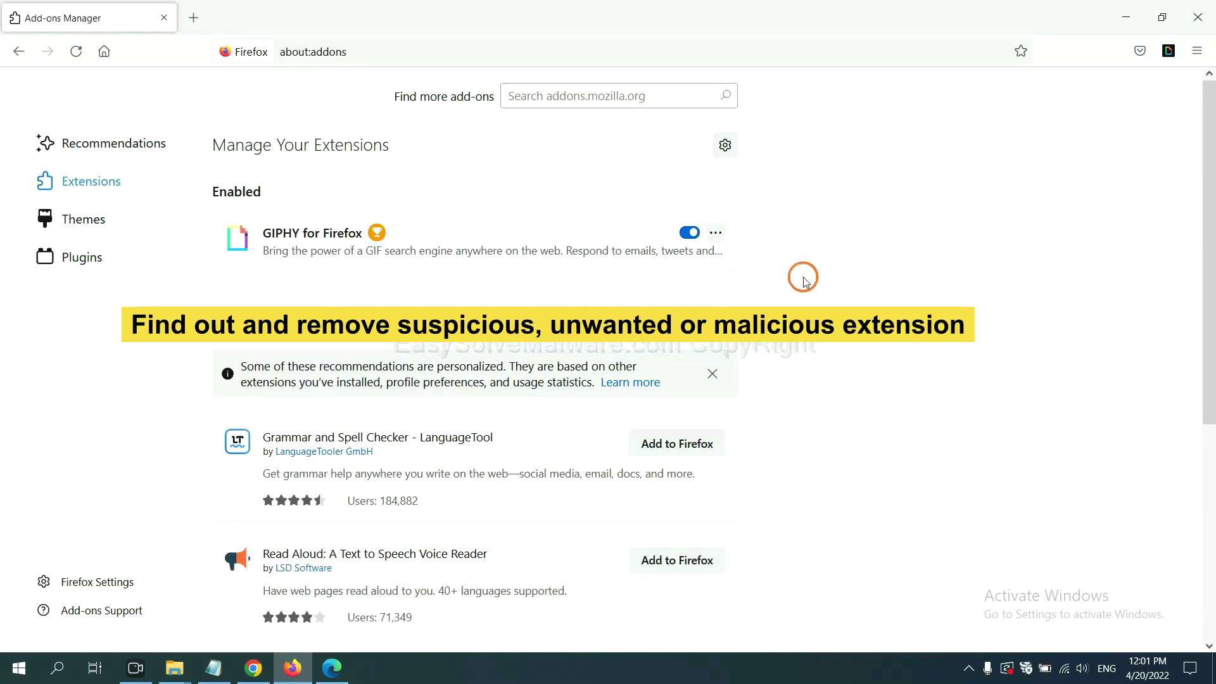
pyautogui.click(717, 235)
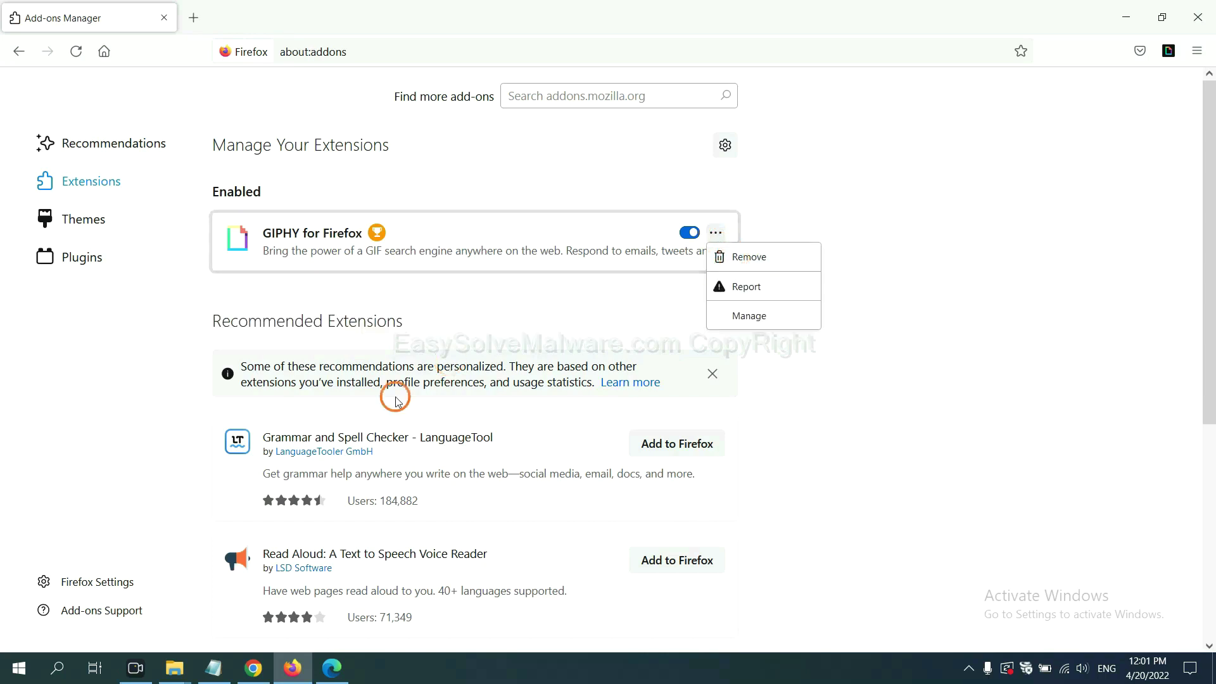
pyautogui.click(330, 671)
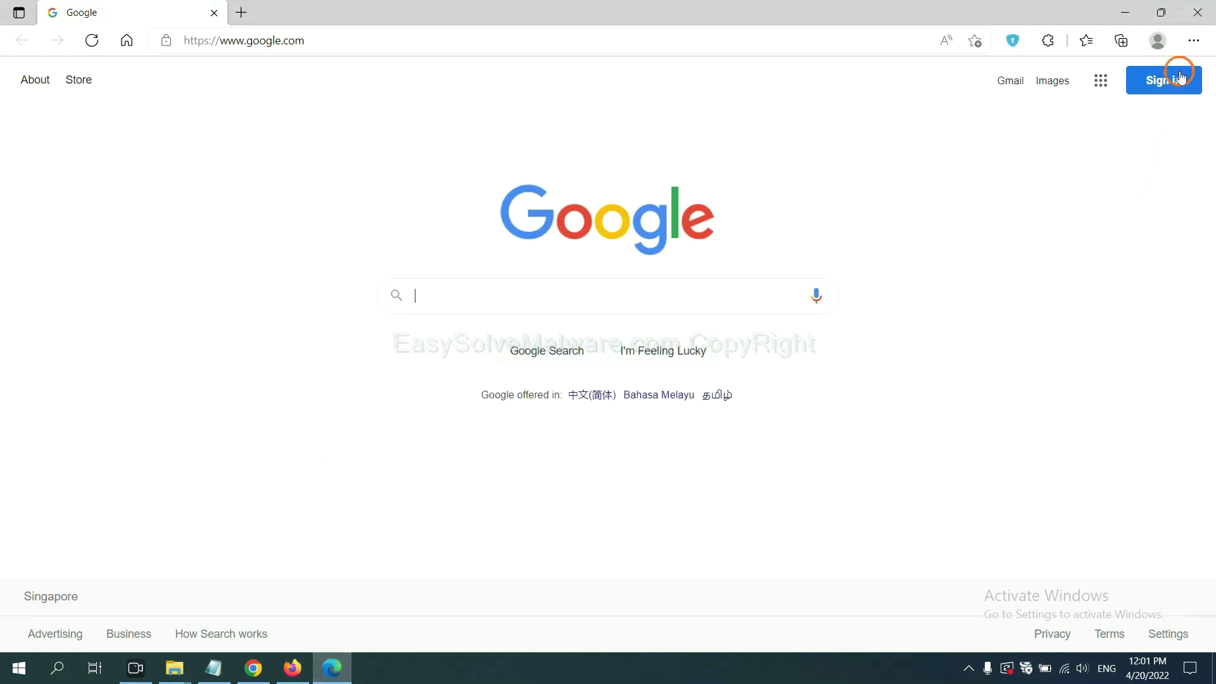
# - Remove the ArcVpn Free Fast VPN Proxy extension from Edge, then show the desktop
pyautogui.click(1193, 40)
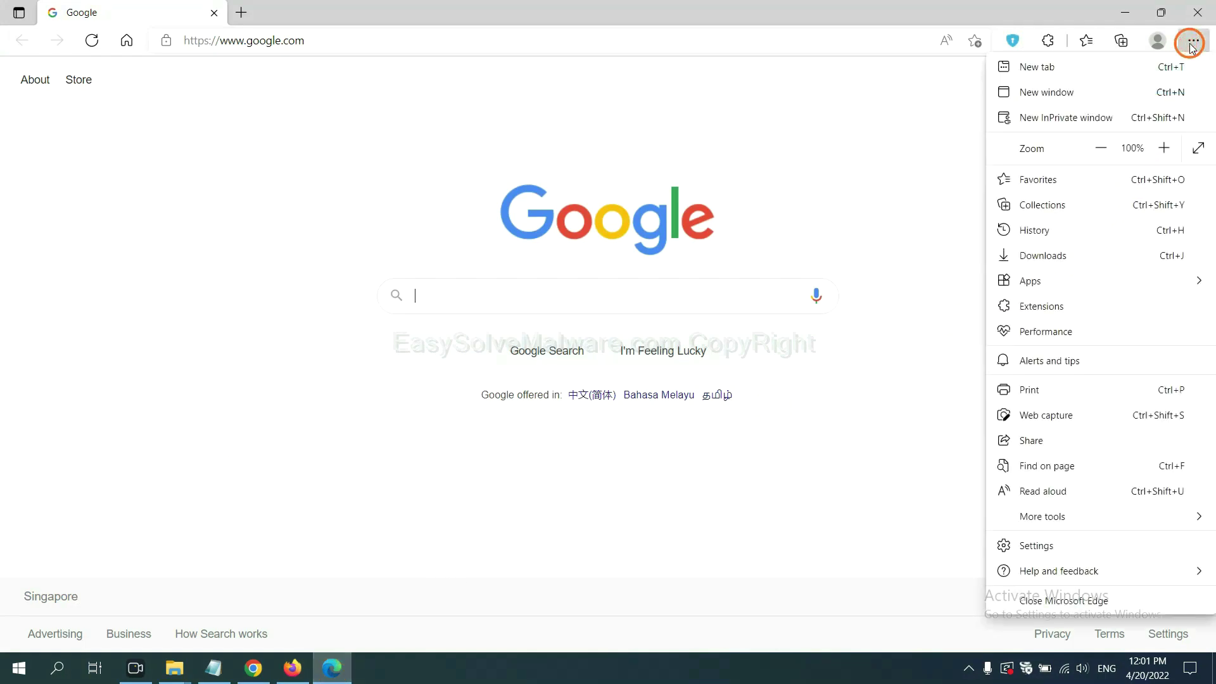
pyautogui.rightClick(1048, 307)
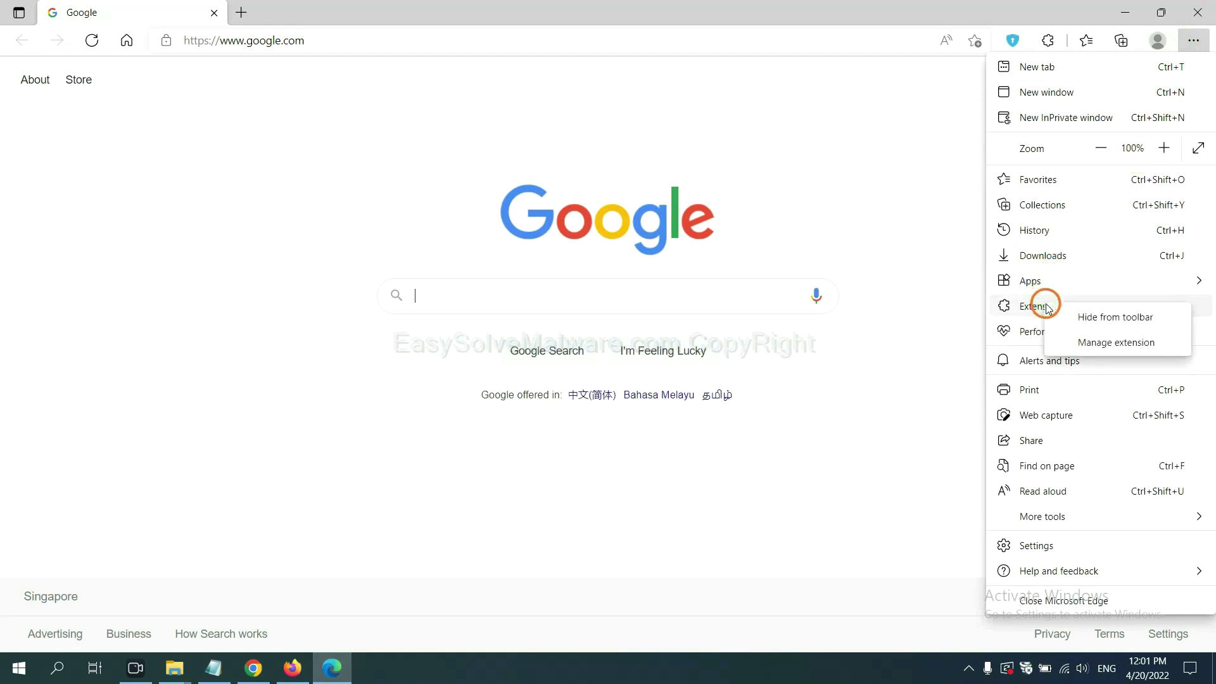
pyautogui.click(1093, 343)
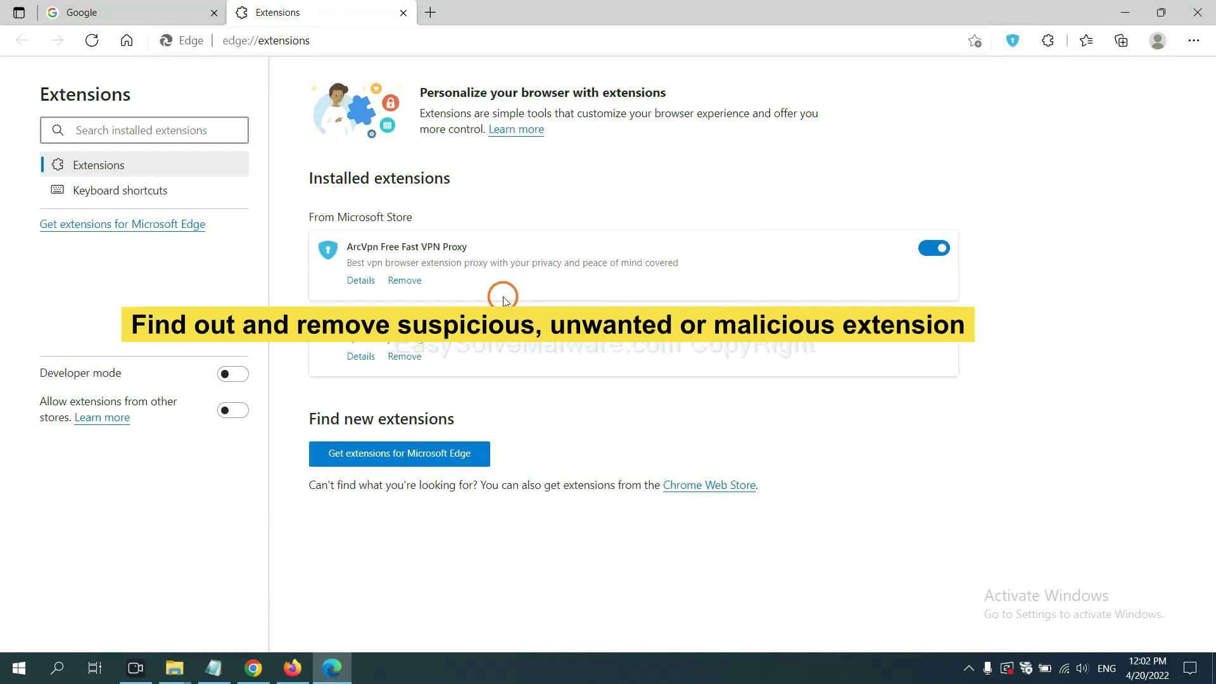
pyautogui.click(413, 281)
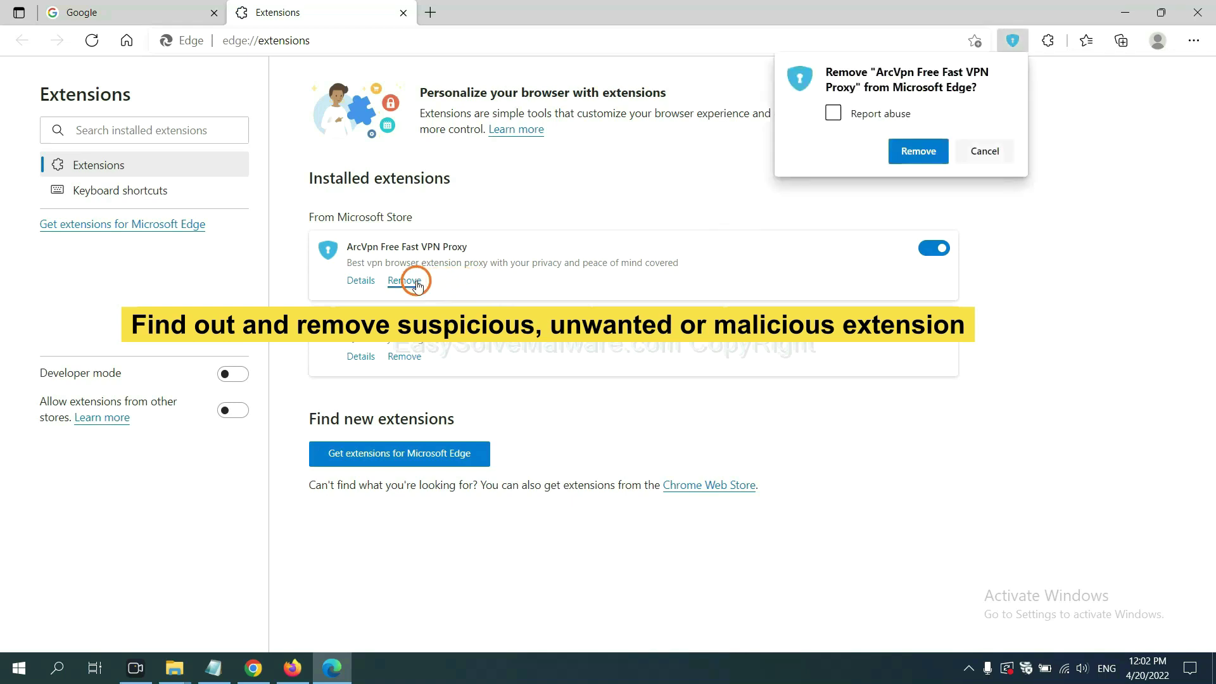
pyautogui.click(912, 152)
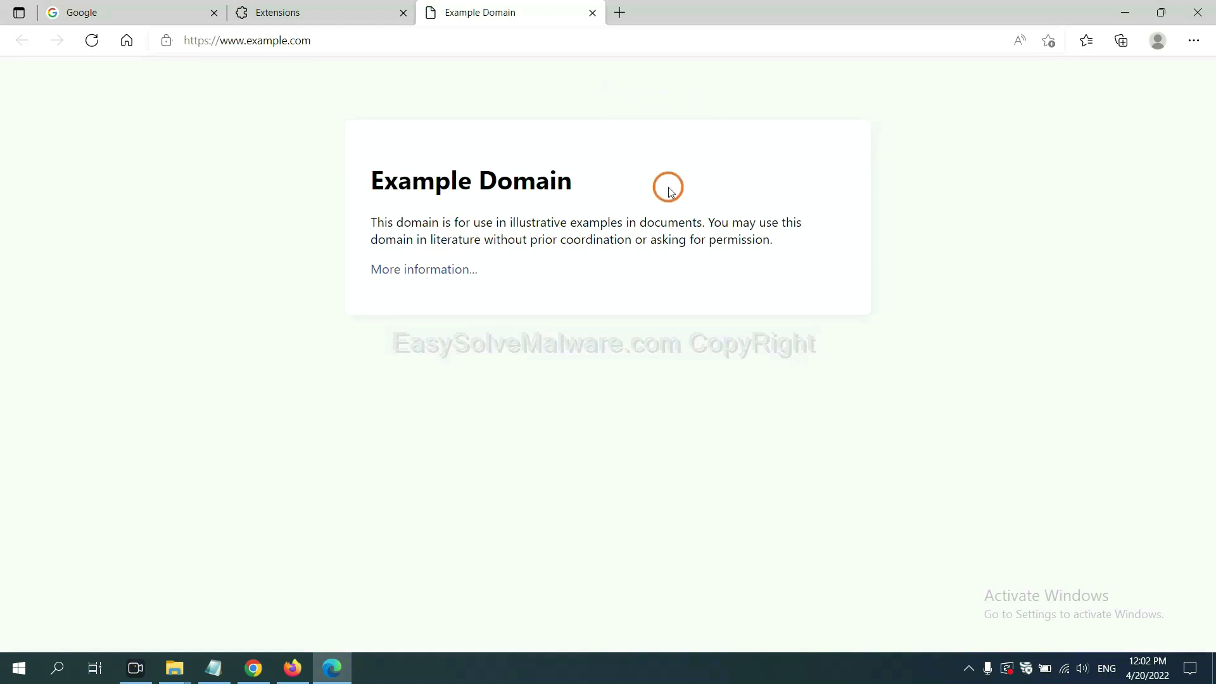
pyautogui.click(1212, 676)
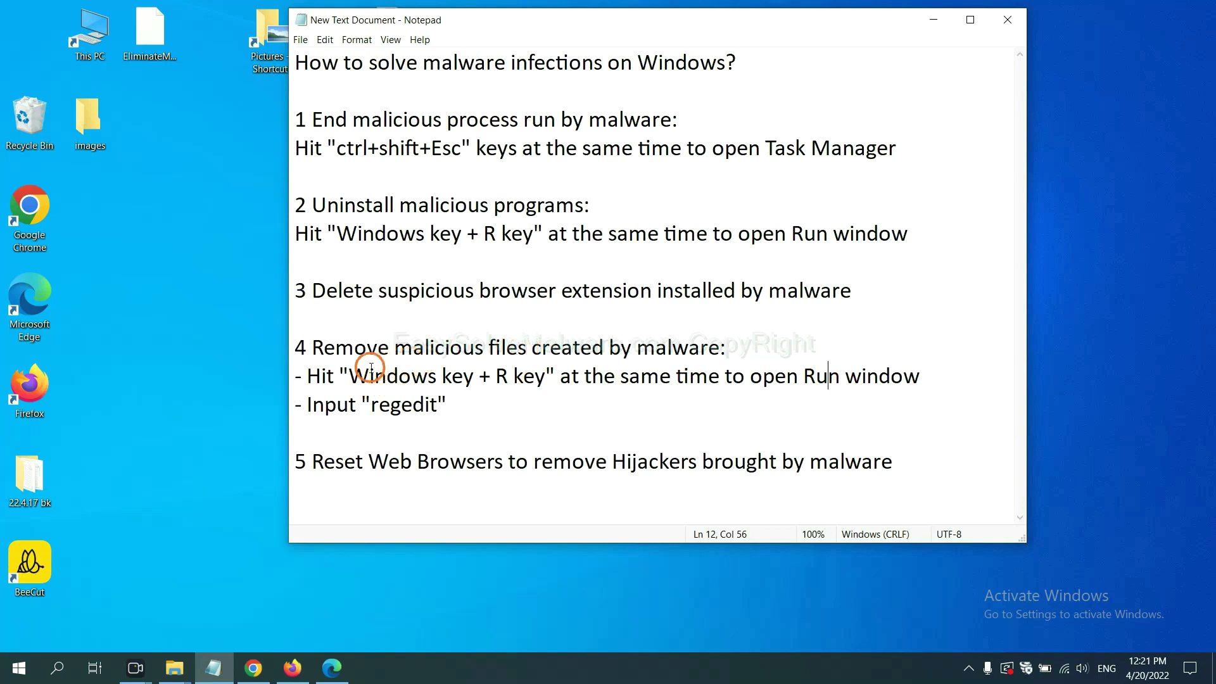
# - Review the Notepad step 4 lines and launch 'regedit' from the Run dialog
pyautogui.moveTo(308, 375); pyautogui.dragTo(689, 394)
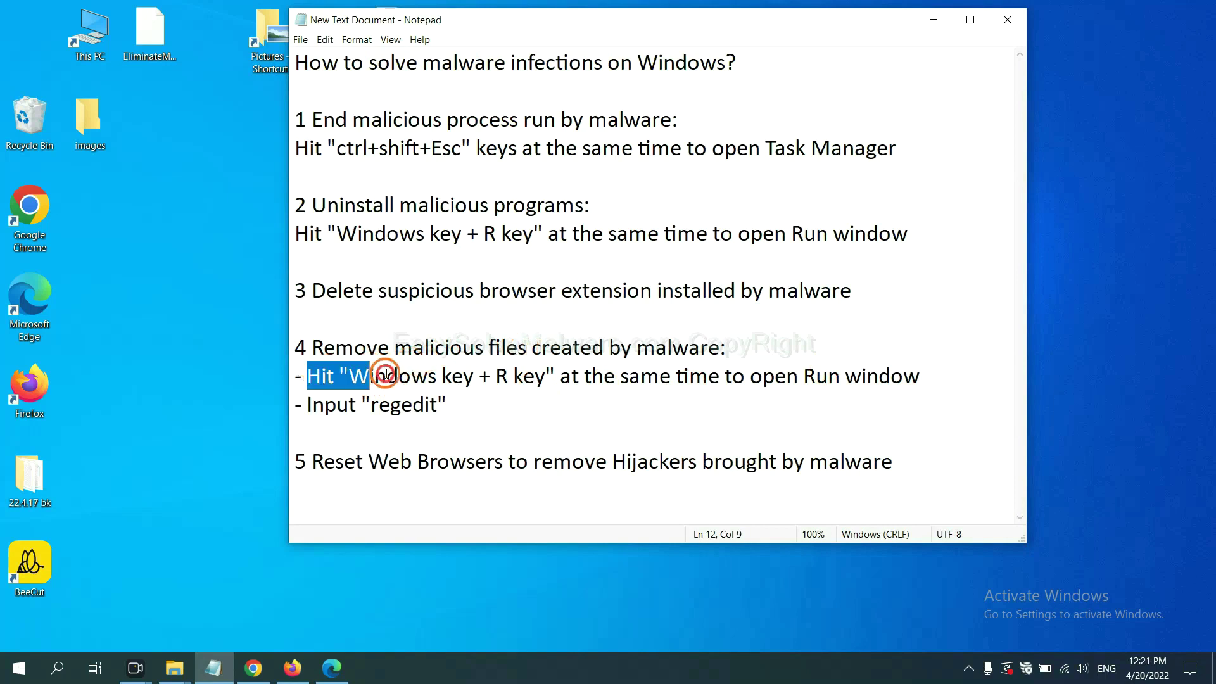
pyautogui.click(706, 381)
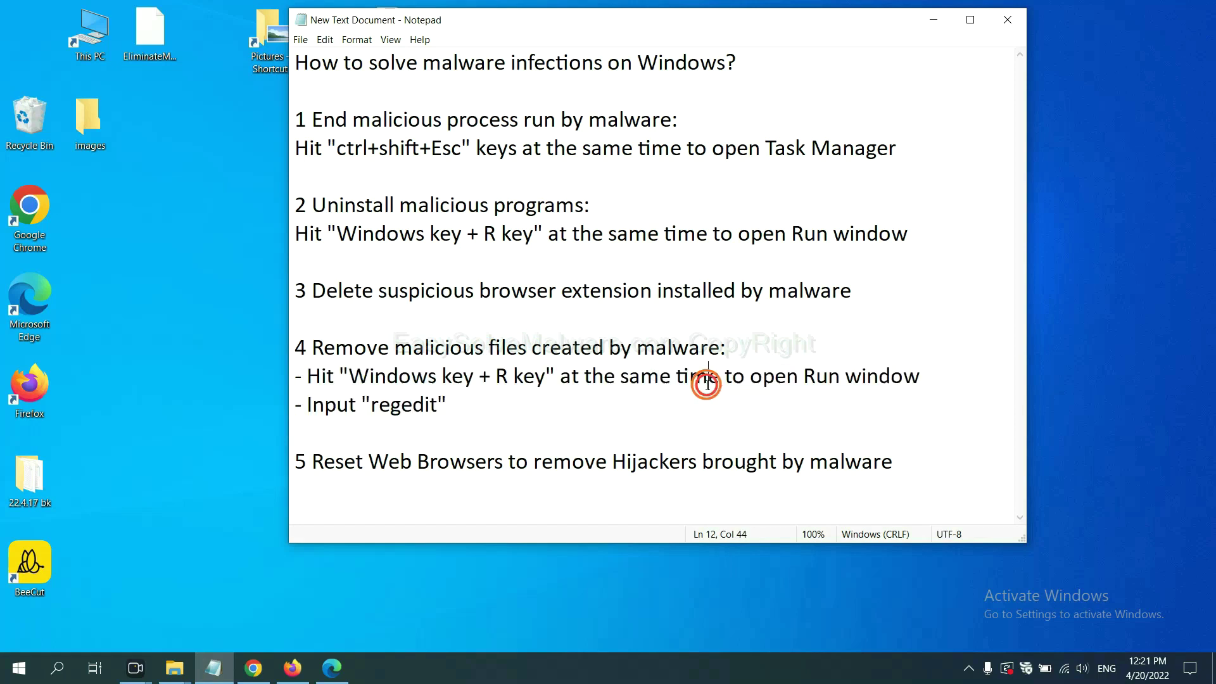
pyautogui.press('super+r')
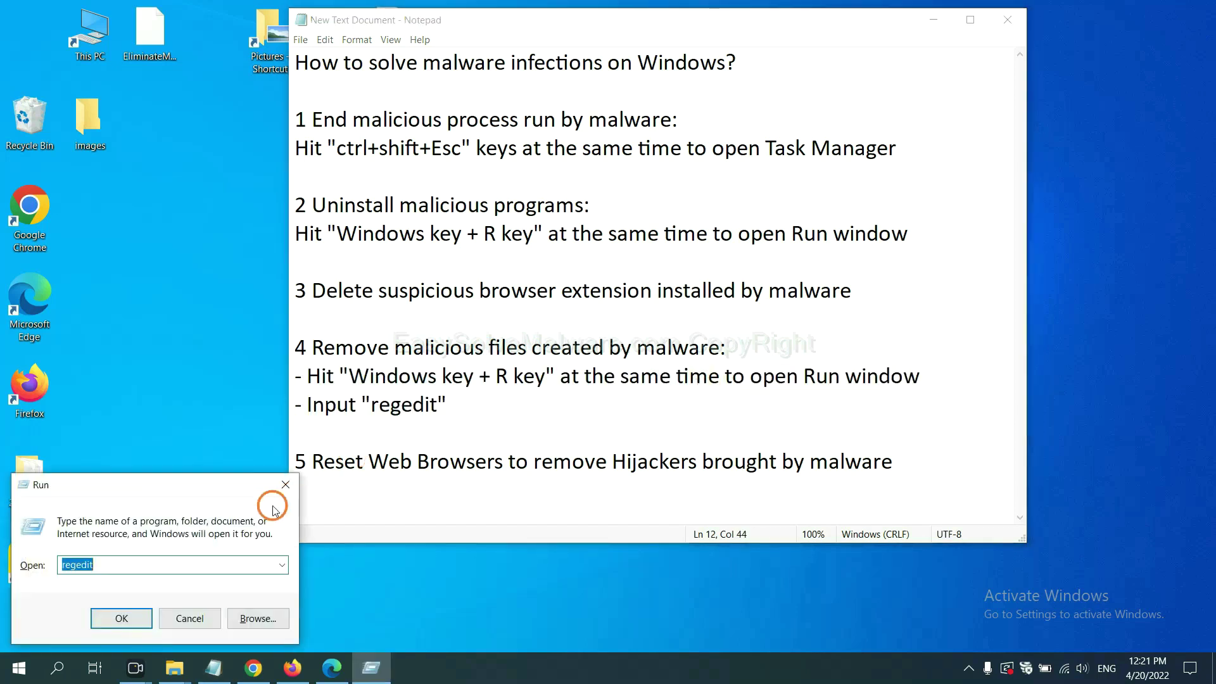
pyautogui.moveTo(275, 475); pyautogui.dragTo(955, 251)
pyautogui.click(897, 330)
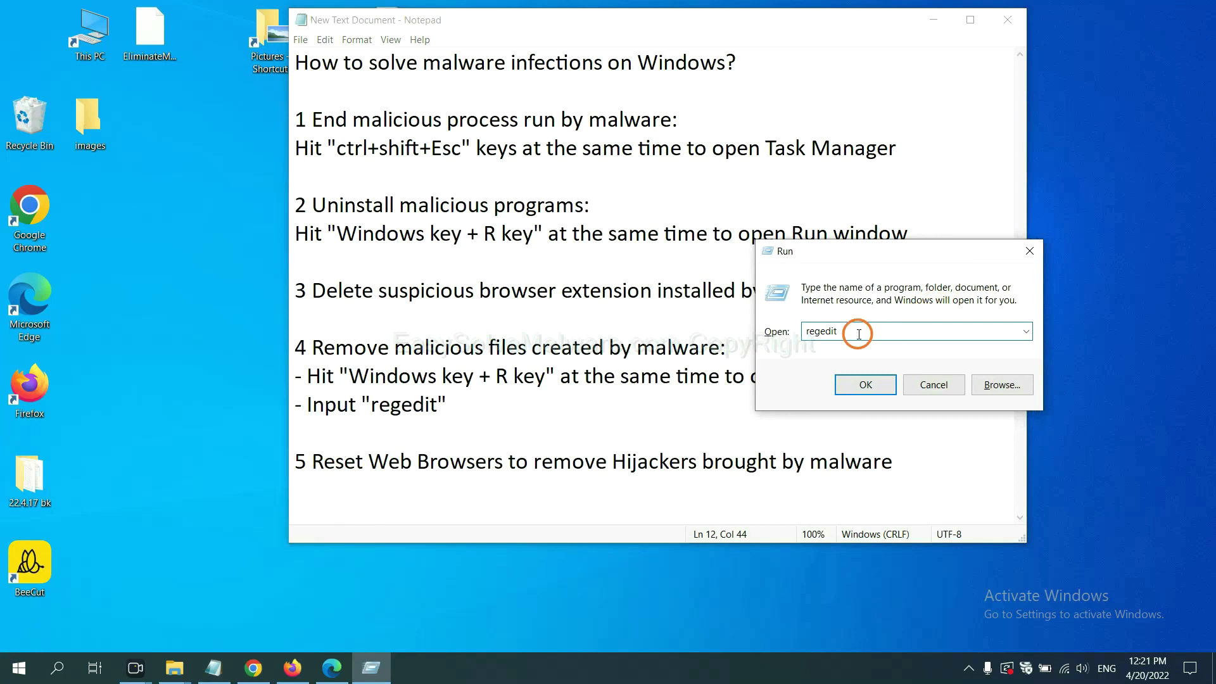
pyautogui.click(866, 385)
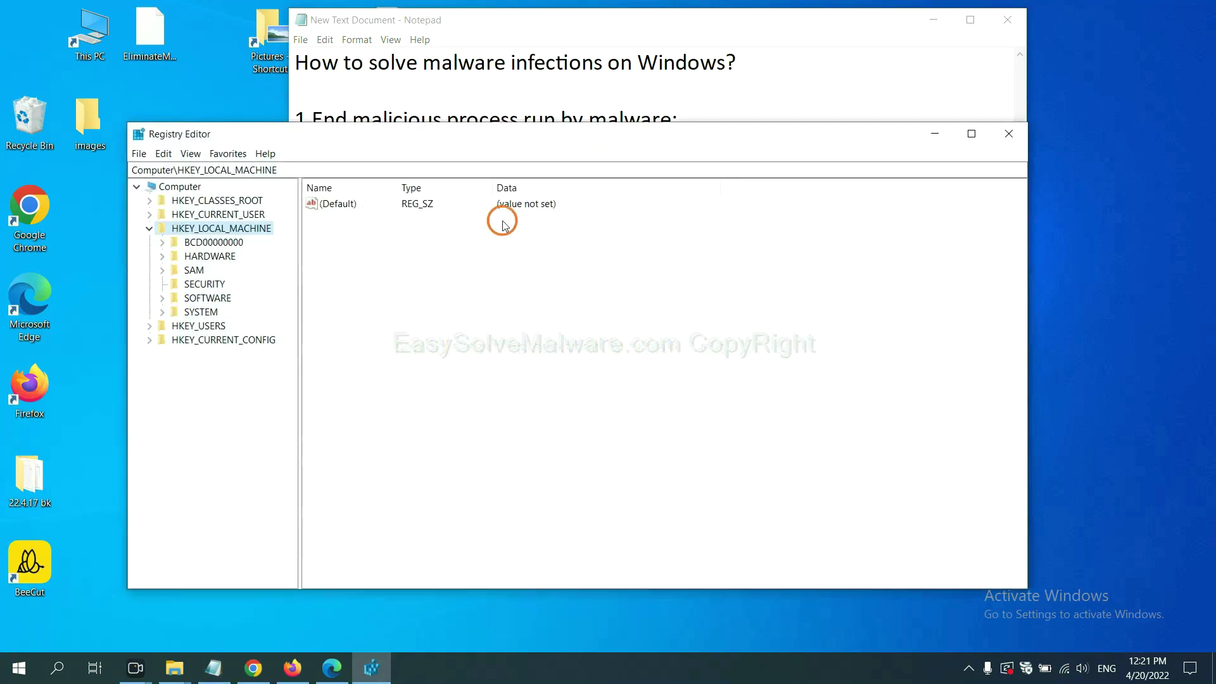
# - Find 'beecut' in the registry, locating BeeCut.exe under FEATURE_BROWSER_EMULATION
pyautogui.click(164, 154)
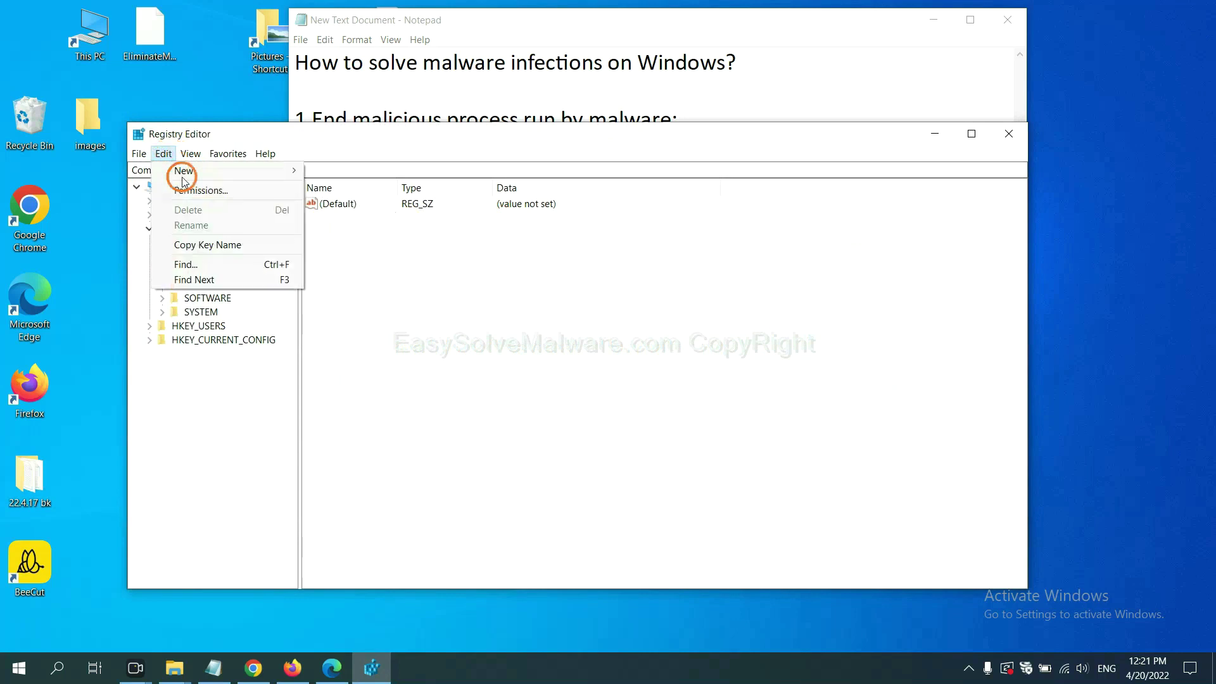
pyautogui.click(212, 265)
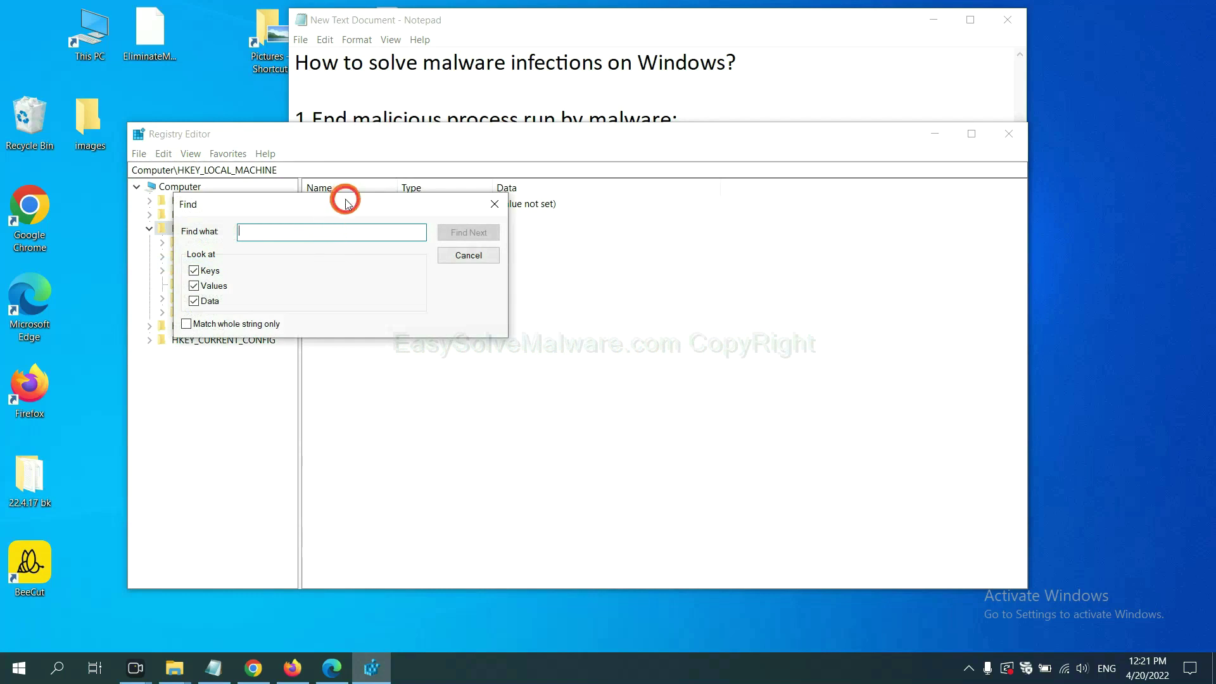
pyautogui.moveTo(346, 202); pyautogui.dragTo(465, 230)
pyautogui.click(438, 266)
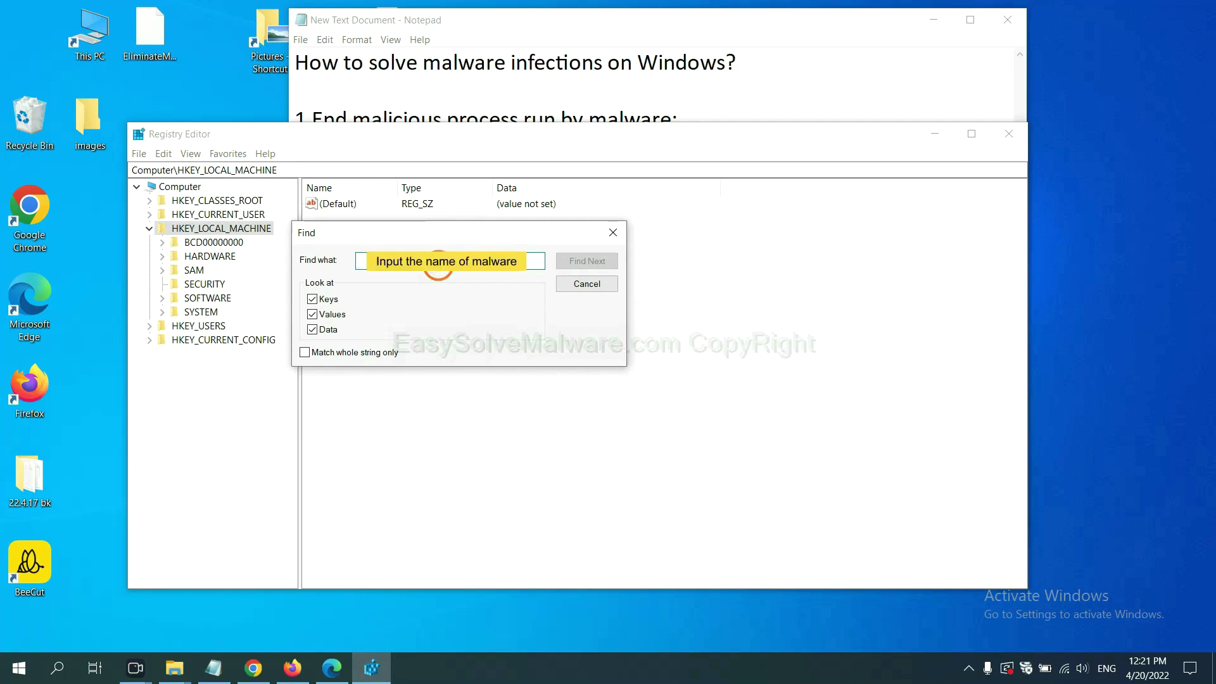
pyautogui.write('beecut')
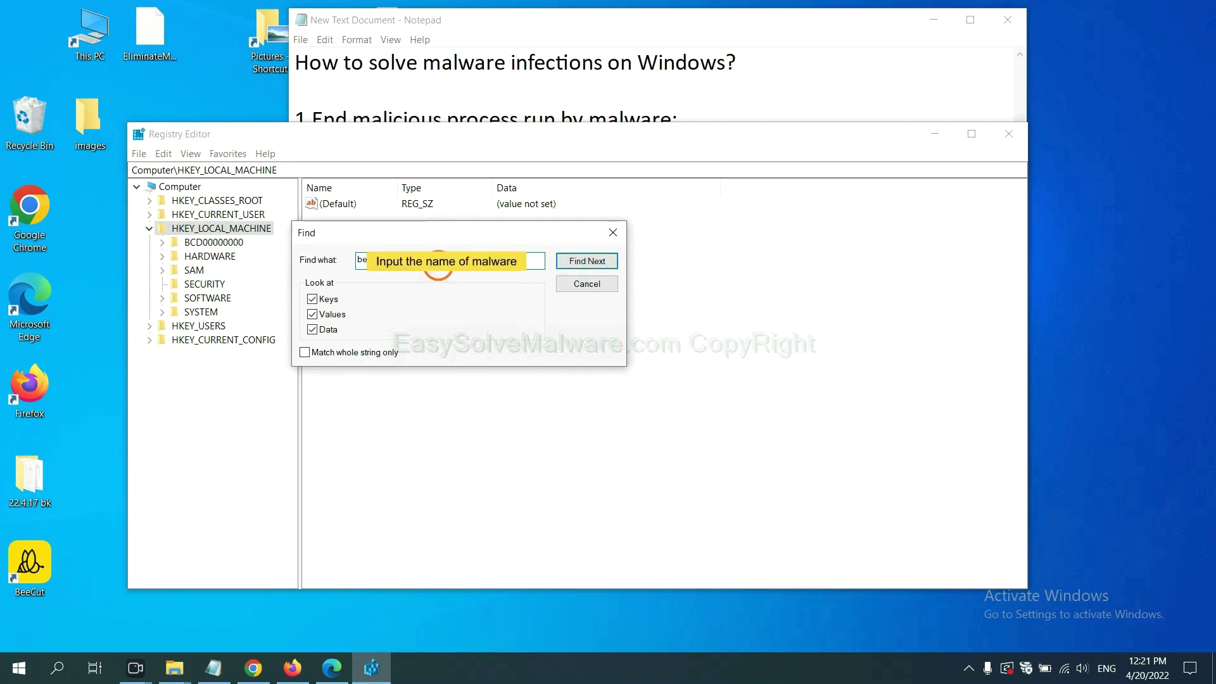
pyautogui.click(587, 261)
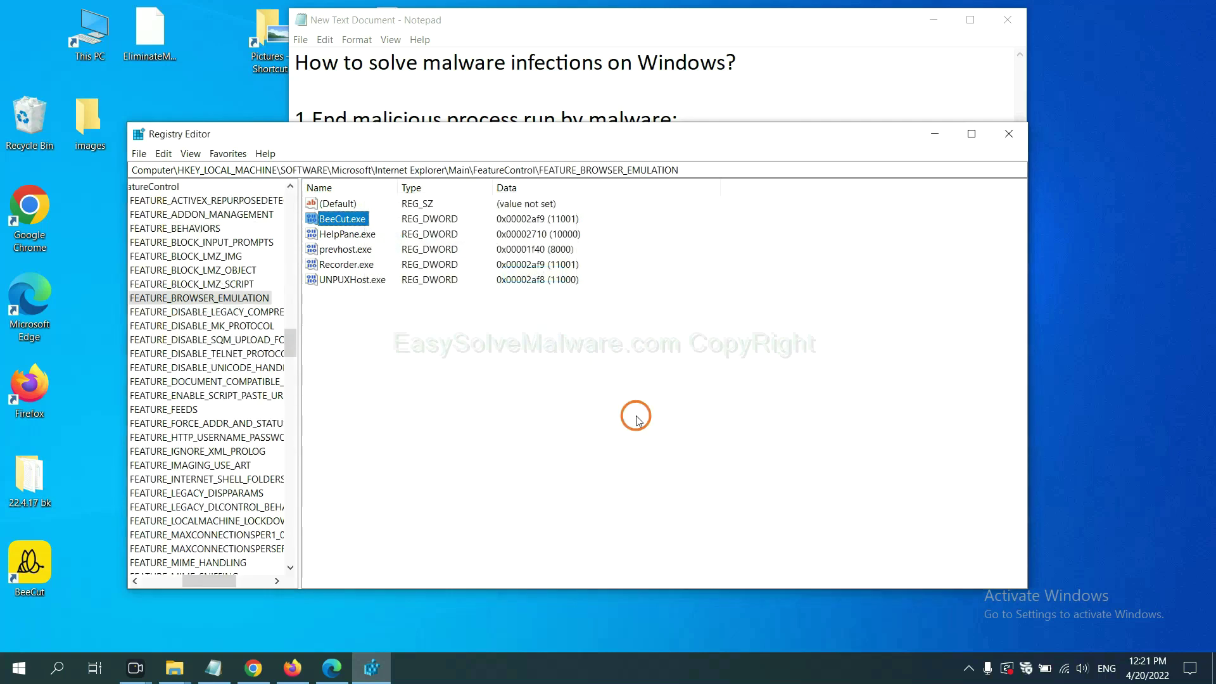
pyautogui.moveTo(211, 582); pyautogui.dragTo(195, 575)
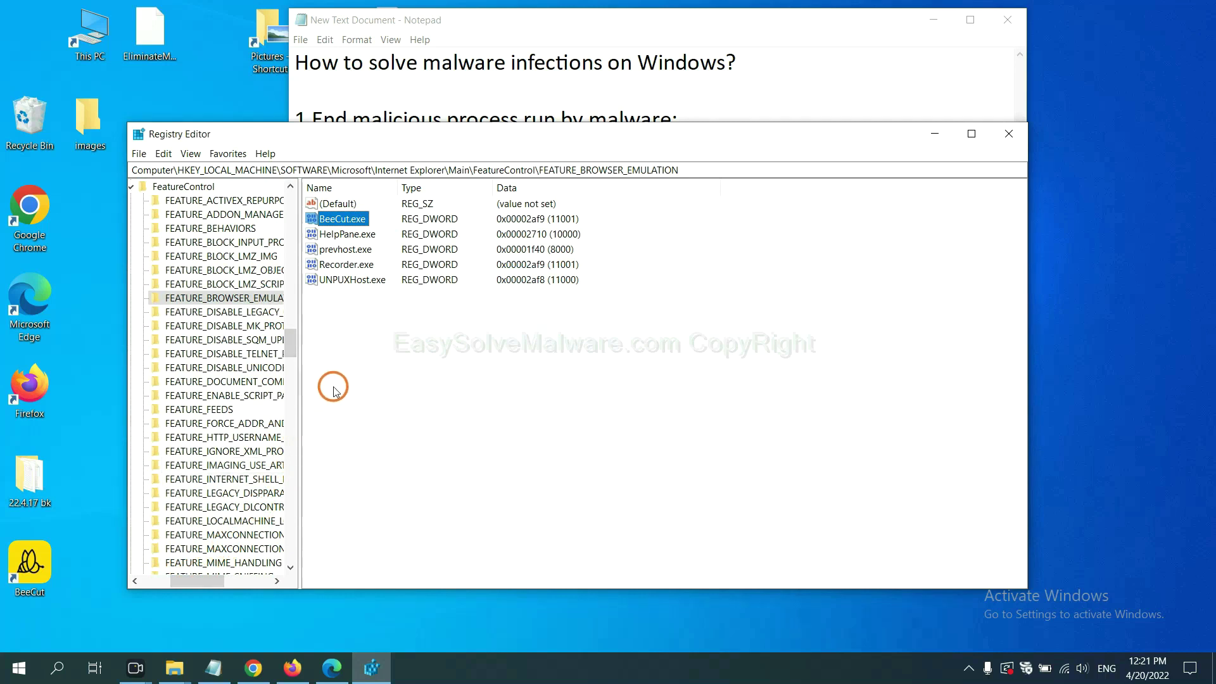
pyautogui.rightClick(250, 298)
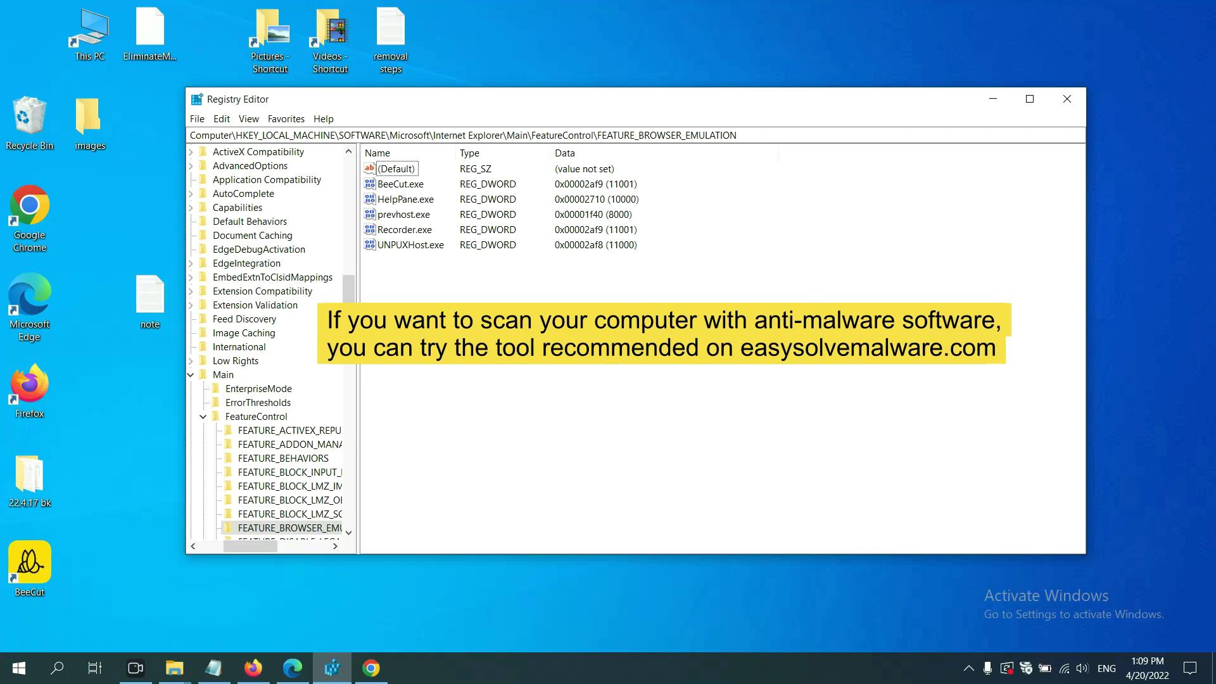
# - Switch to Chrome's easysolvemalware.com malware removal guide
pyautogui.click(372, 667)
pyautogui.scroll(-1, 883, 408)
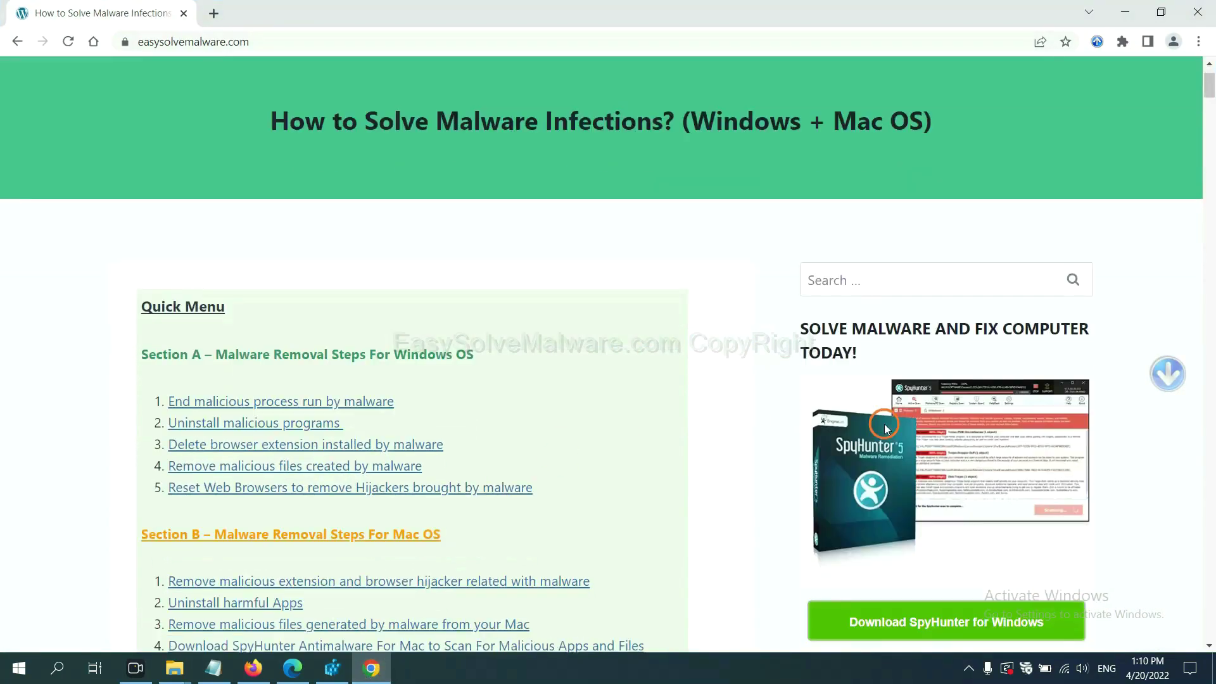
pyautogui.scroll(1, 877, 437)
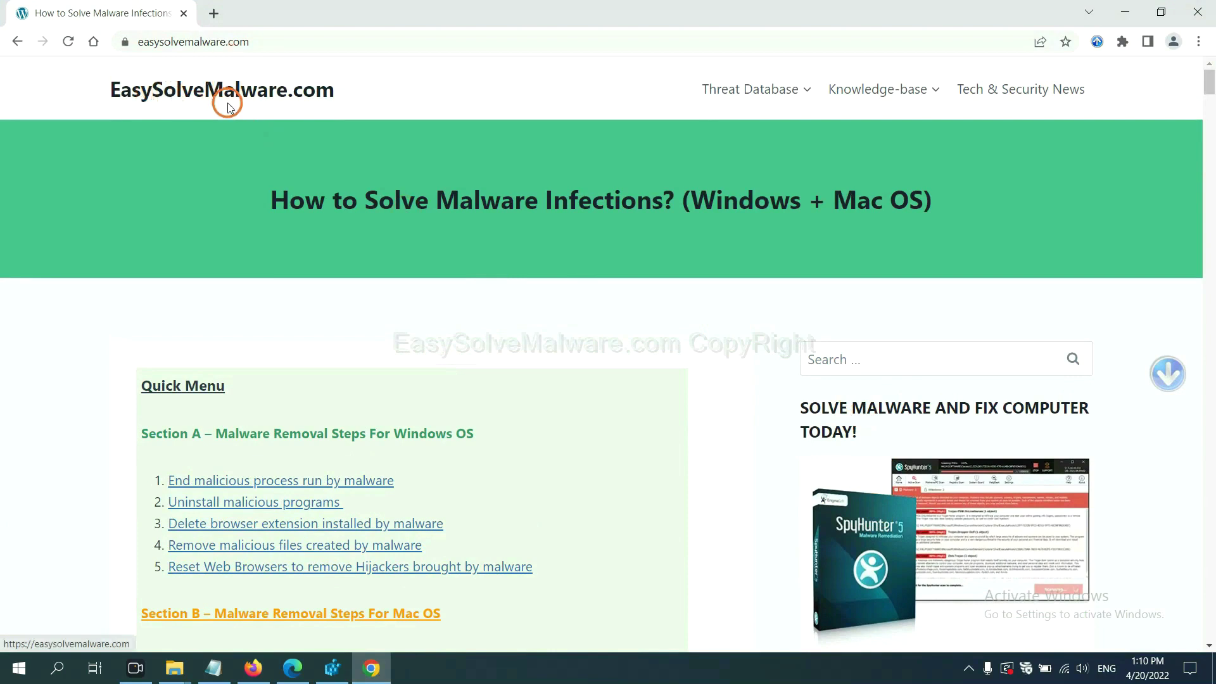
pyautogui.scroll(-3, 979, 381)
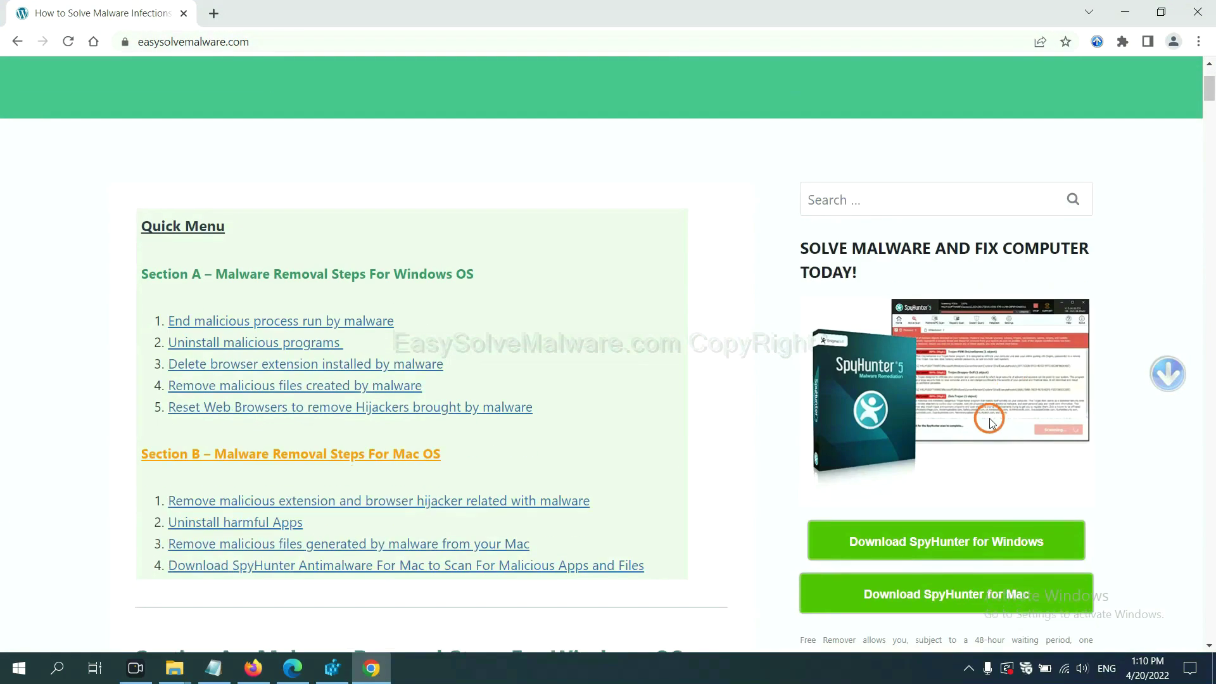
pyautogui.scroll(-2, 973, 390)
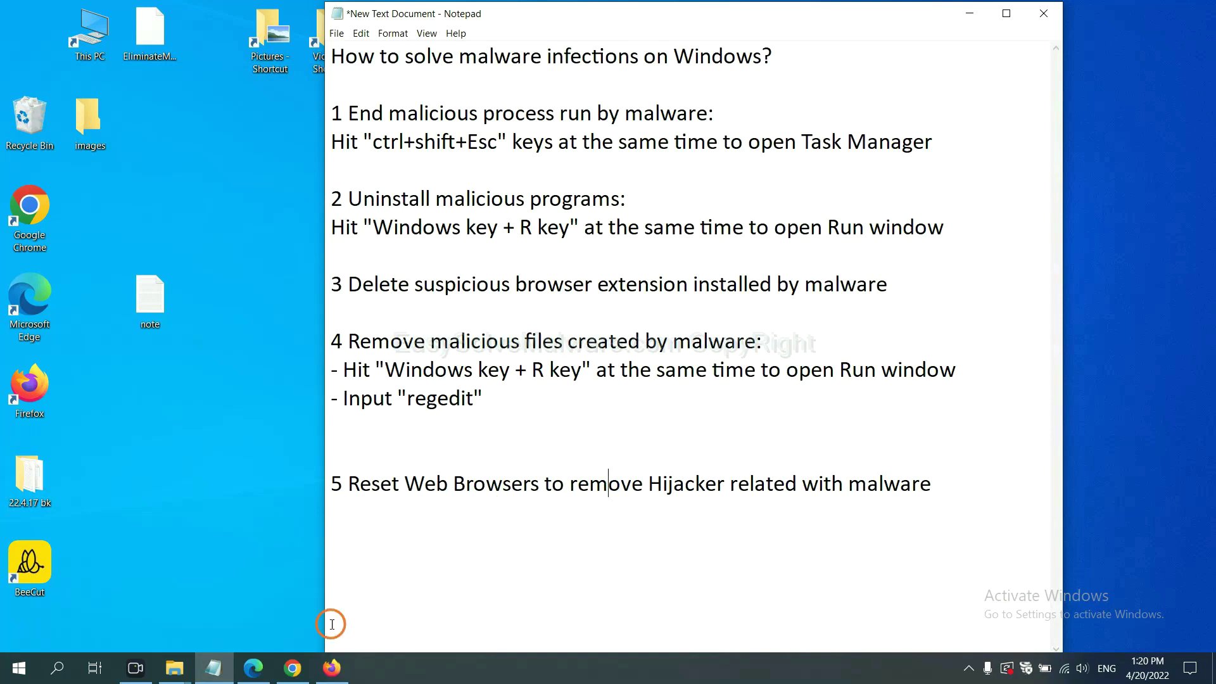
# - Search Chrome settings for 'reset' and open the restore-original-defaults confirmation
pyautogui.click(289, 671)
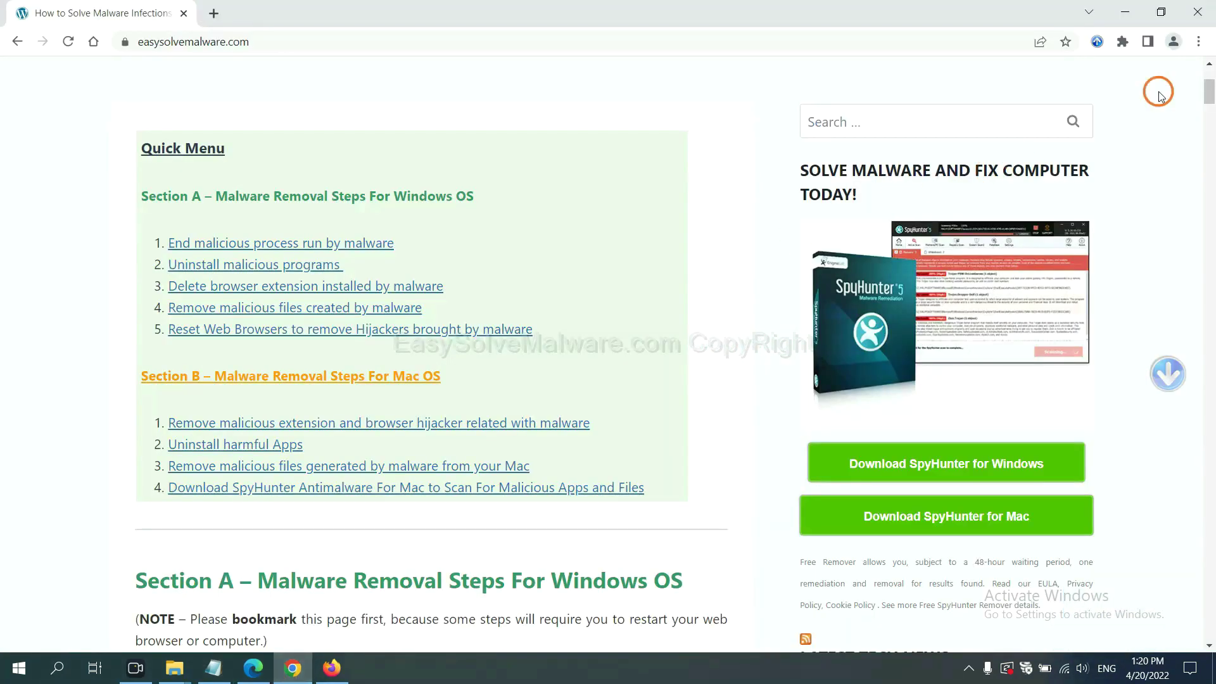
pyautogui.click(1202, 42)
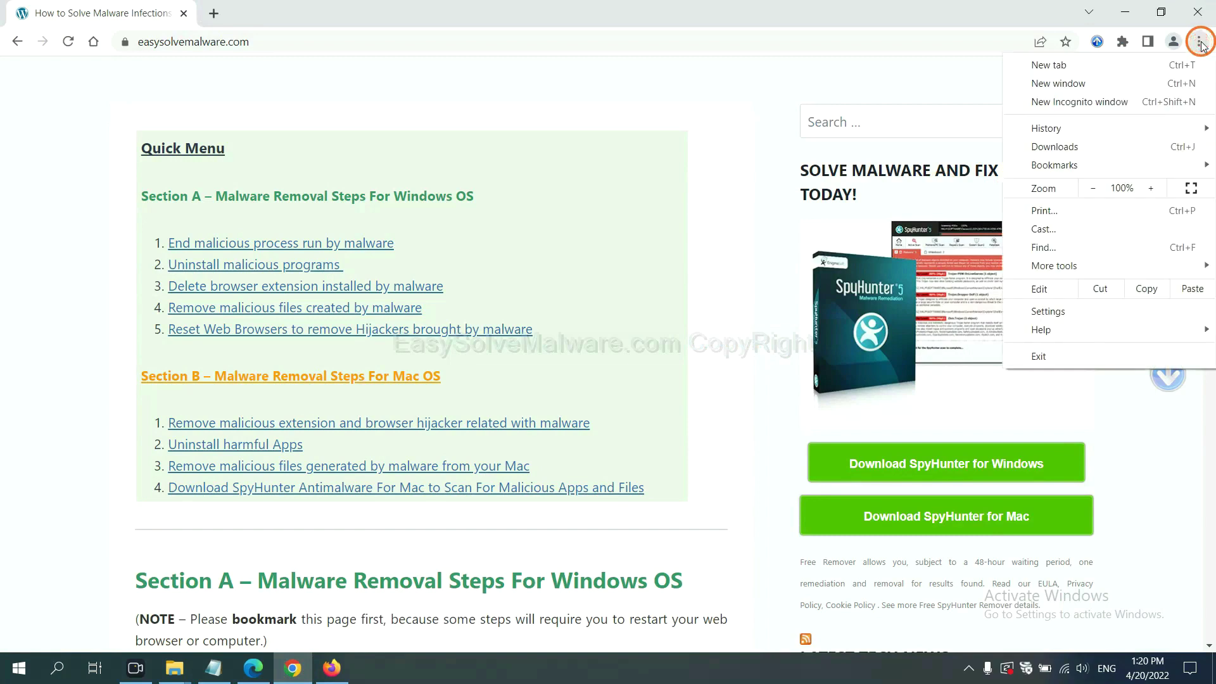
pyautogui.click(1052, 311)
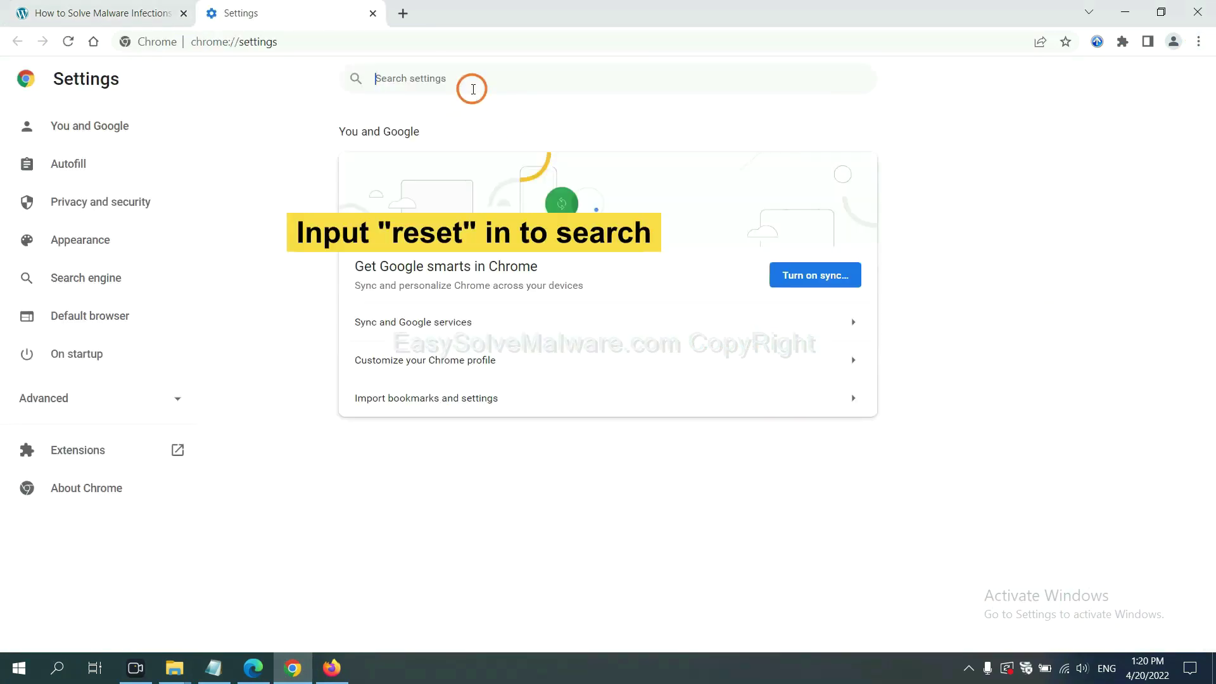
pyautogui.click(473, 89)
pyautogui.write('reset')
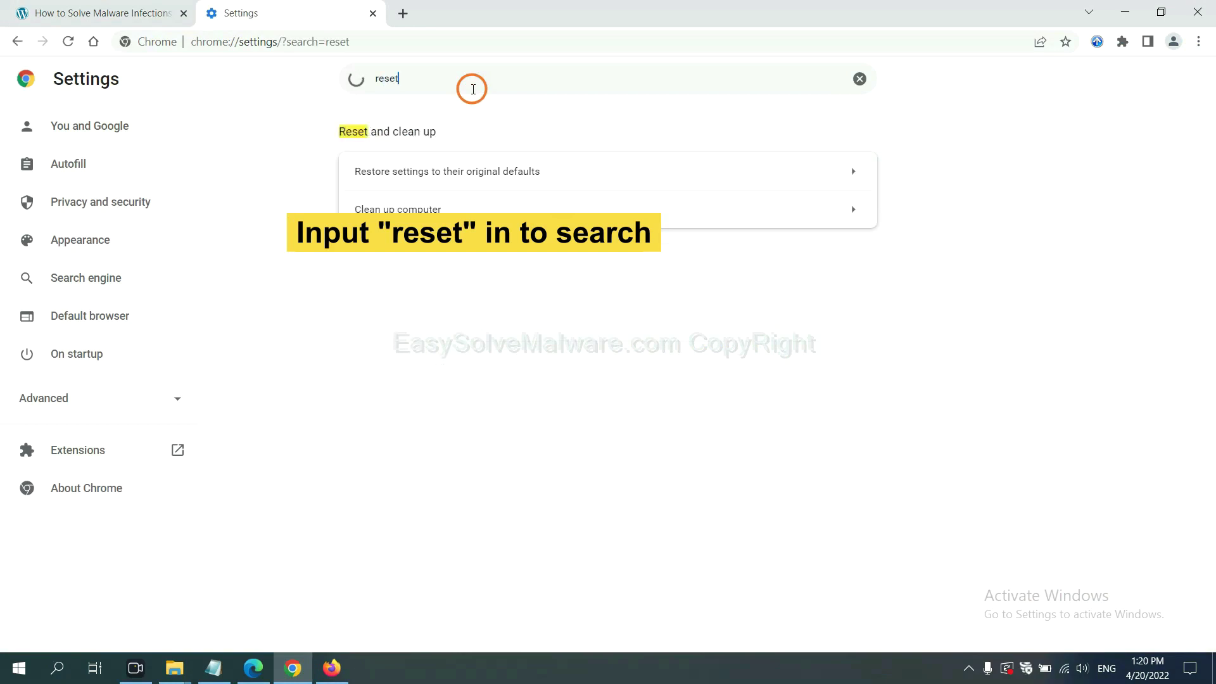
pyautogui.click(523, 171)
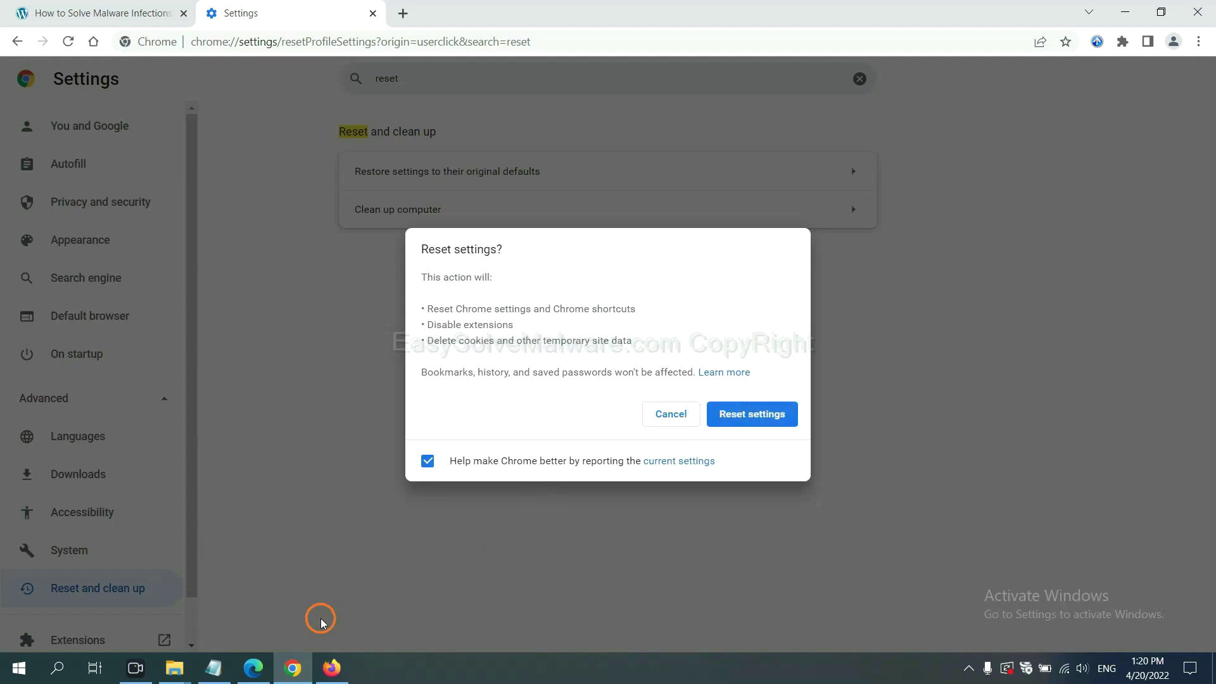
pyautogui.click(331, 668)
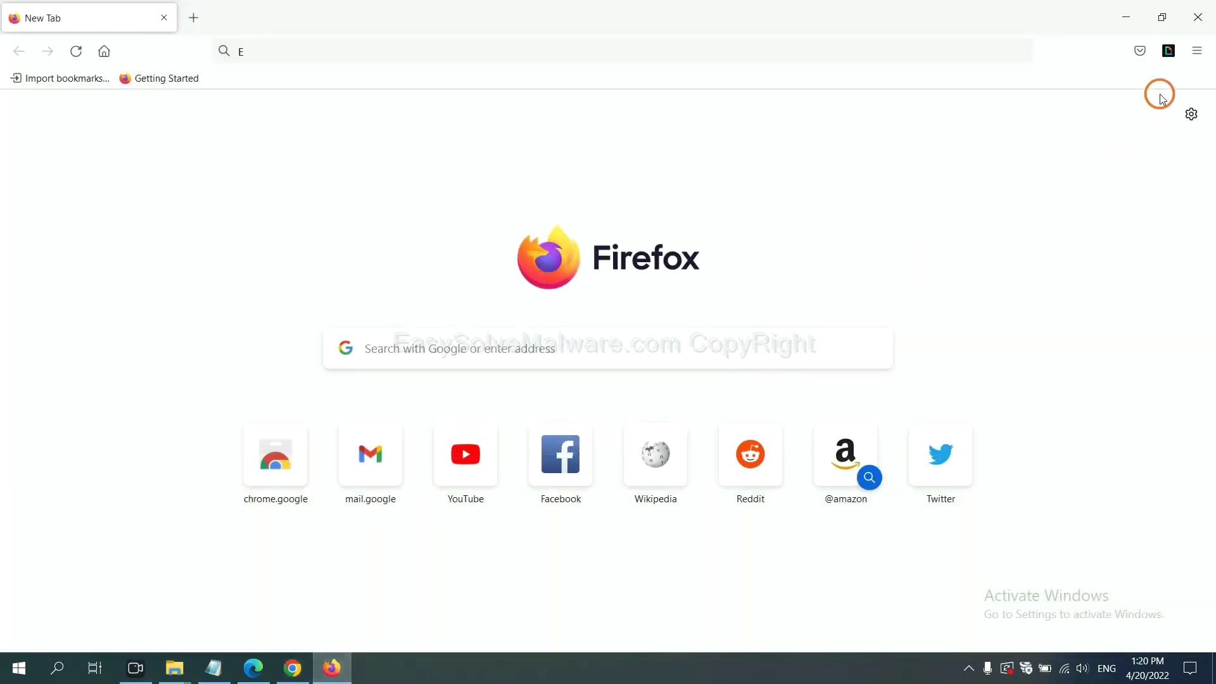
# - Open Firefox's Troubleshooting Information page and bring up the Refresh Firefox prompt
pyautogui.click(1197, 52)
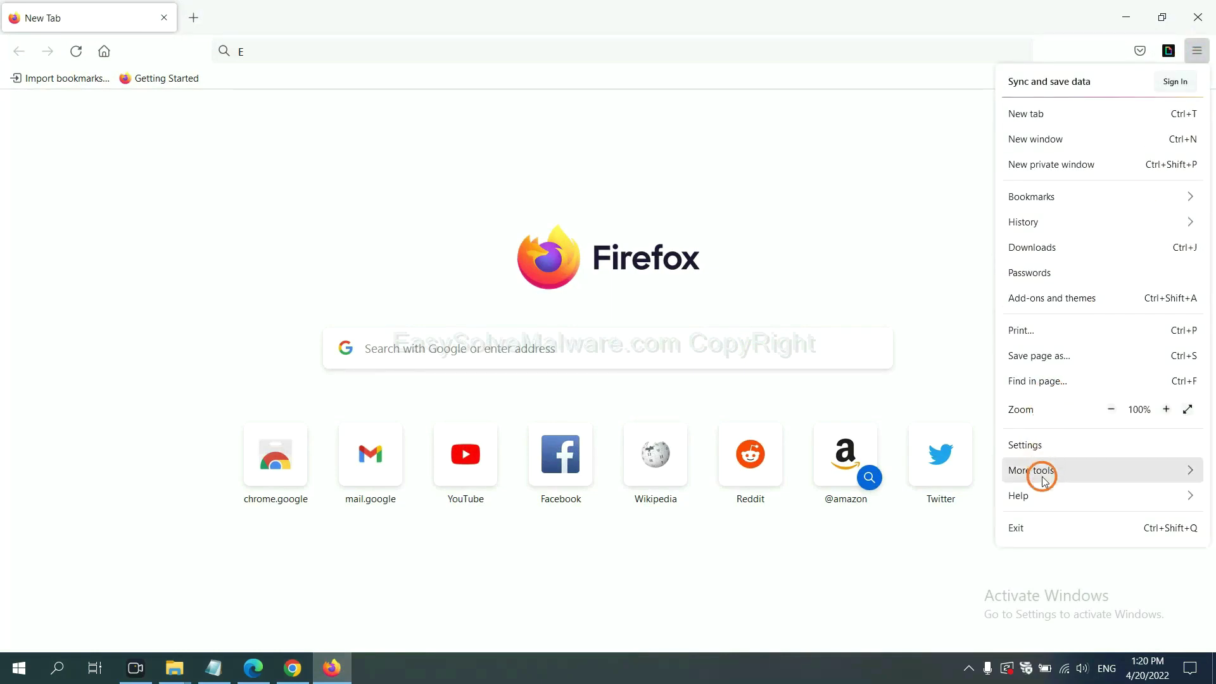
pyautogui.click(1047, 495)
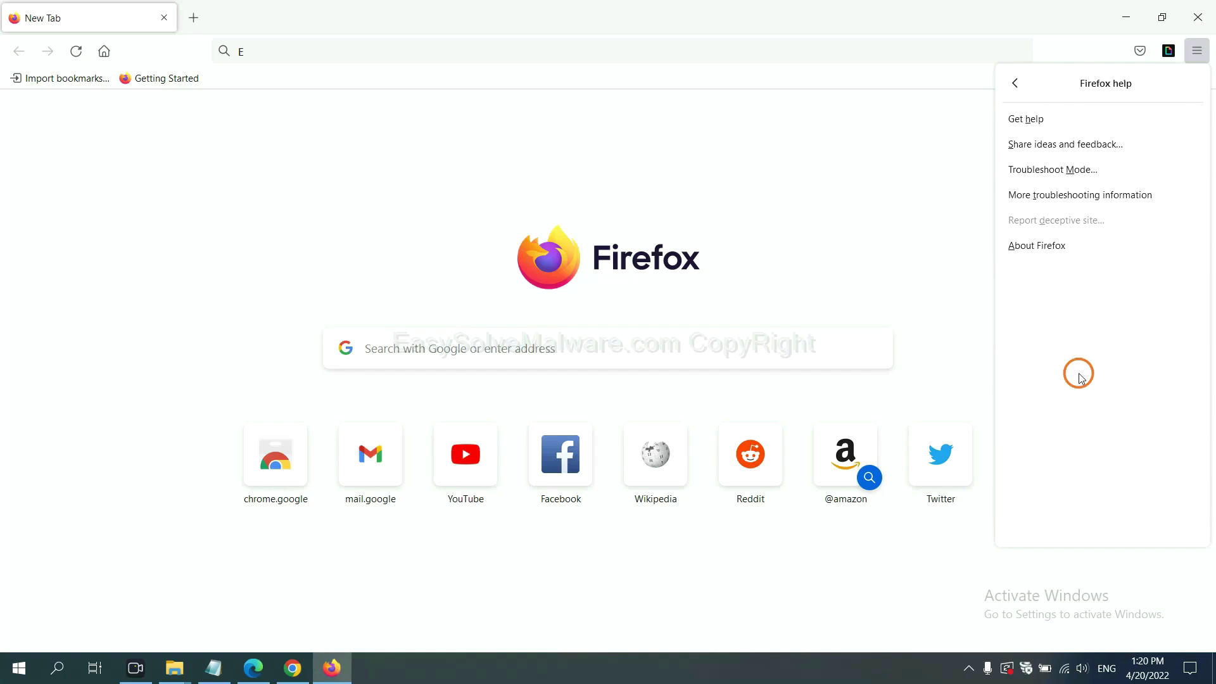
pyautogui.click(1068, 198)
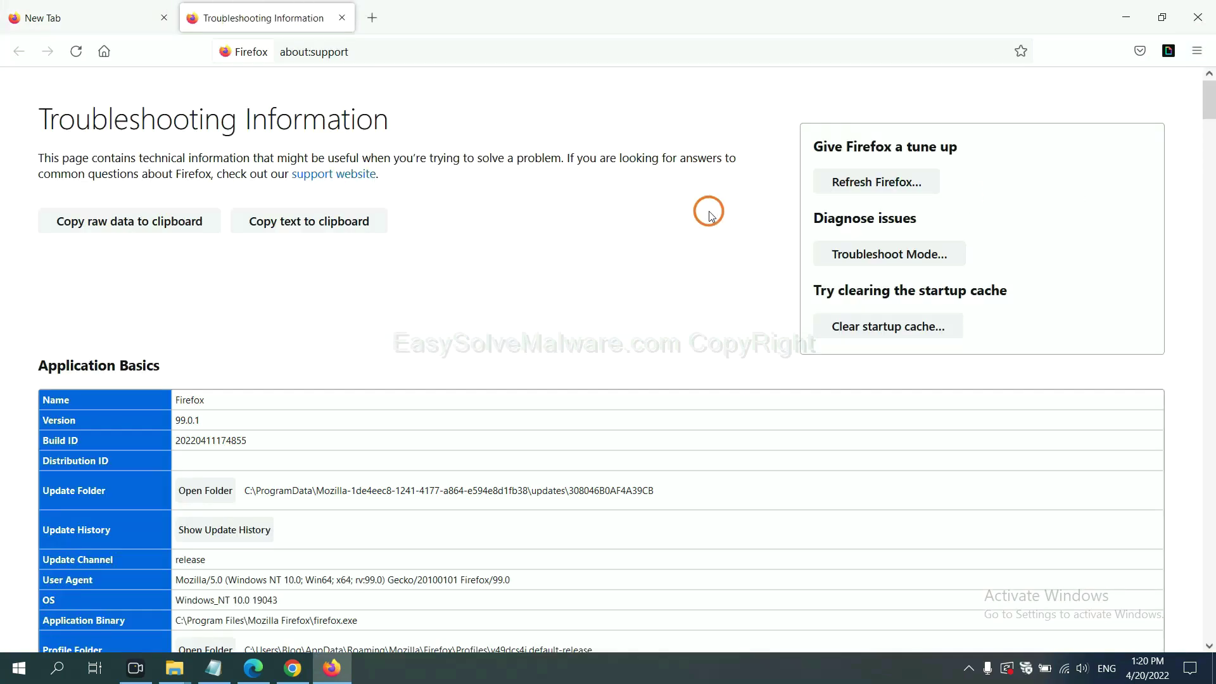
pyautogui.click(854, 183)
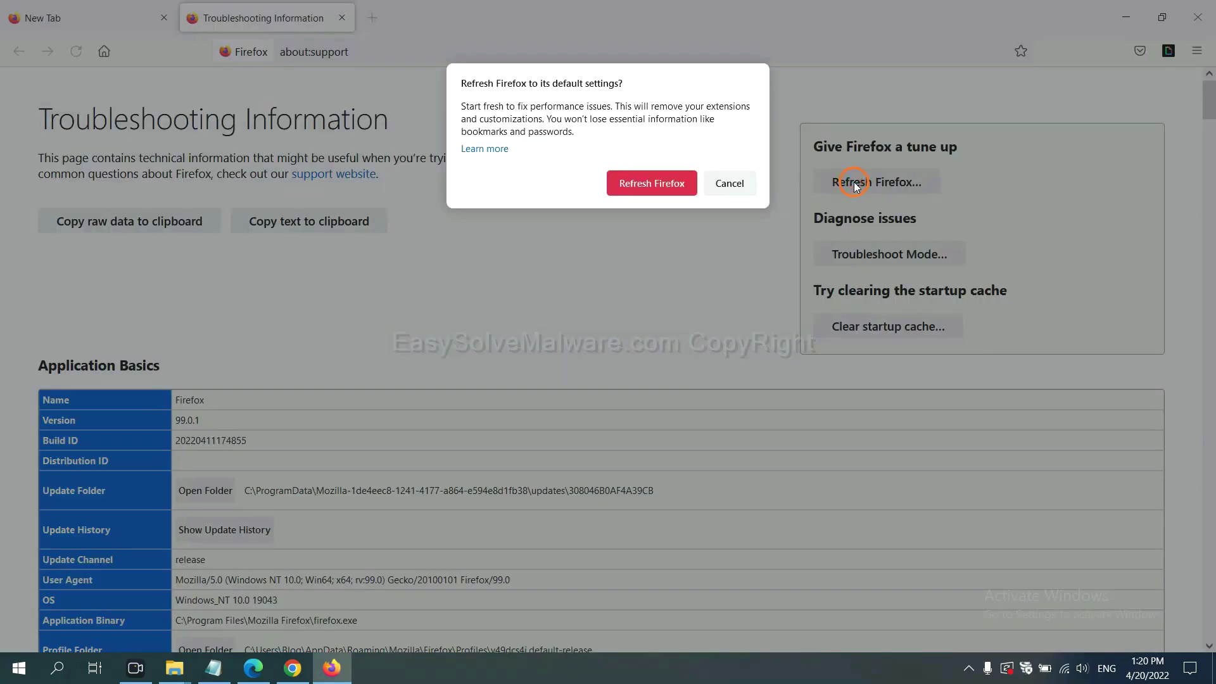
pyautogui.click(652, 183)
pyautogui.click(253, 668)
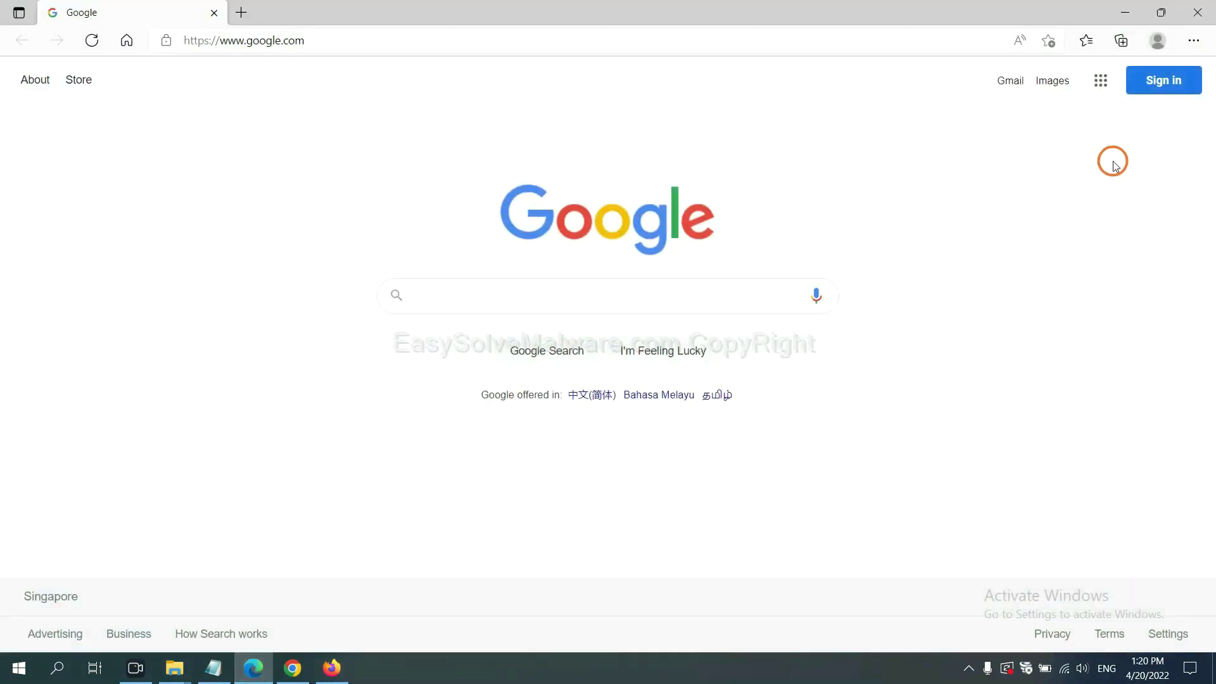
# - Search Edge settings for 'reset' and open the restore-default-values confirmation
pyautogui.click(1193, 41)
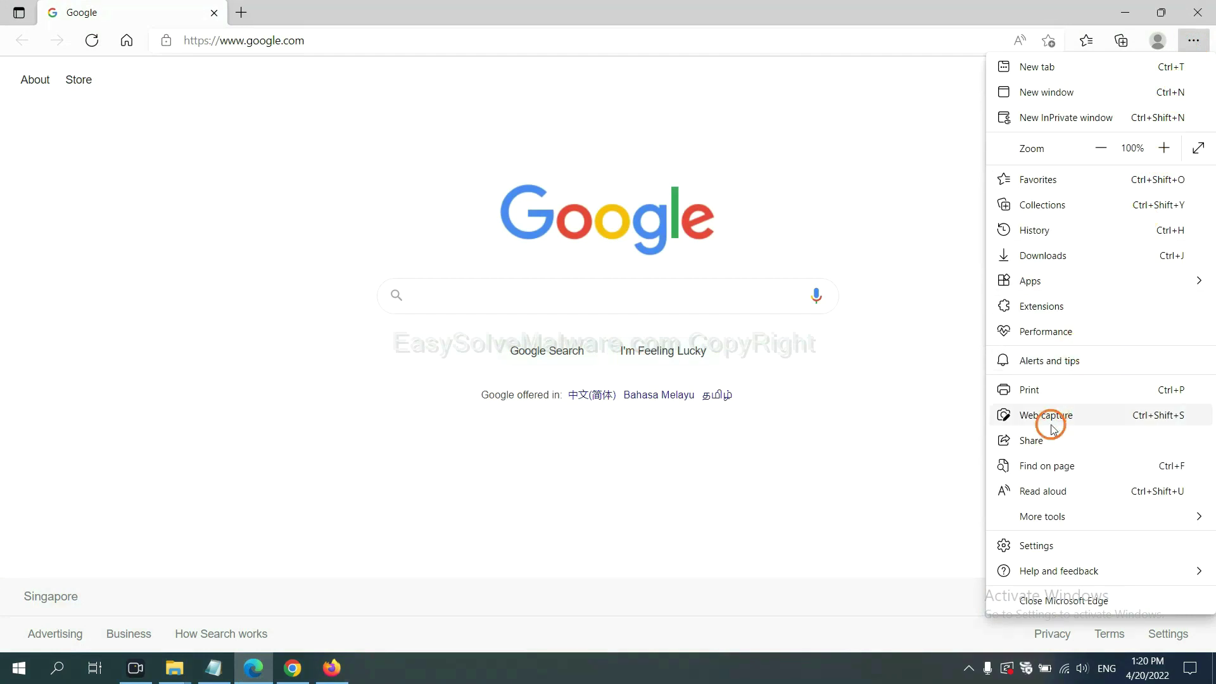
pyautogui.click(1048, 546)
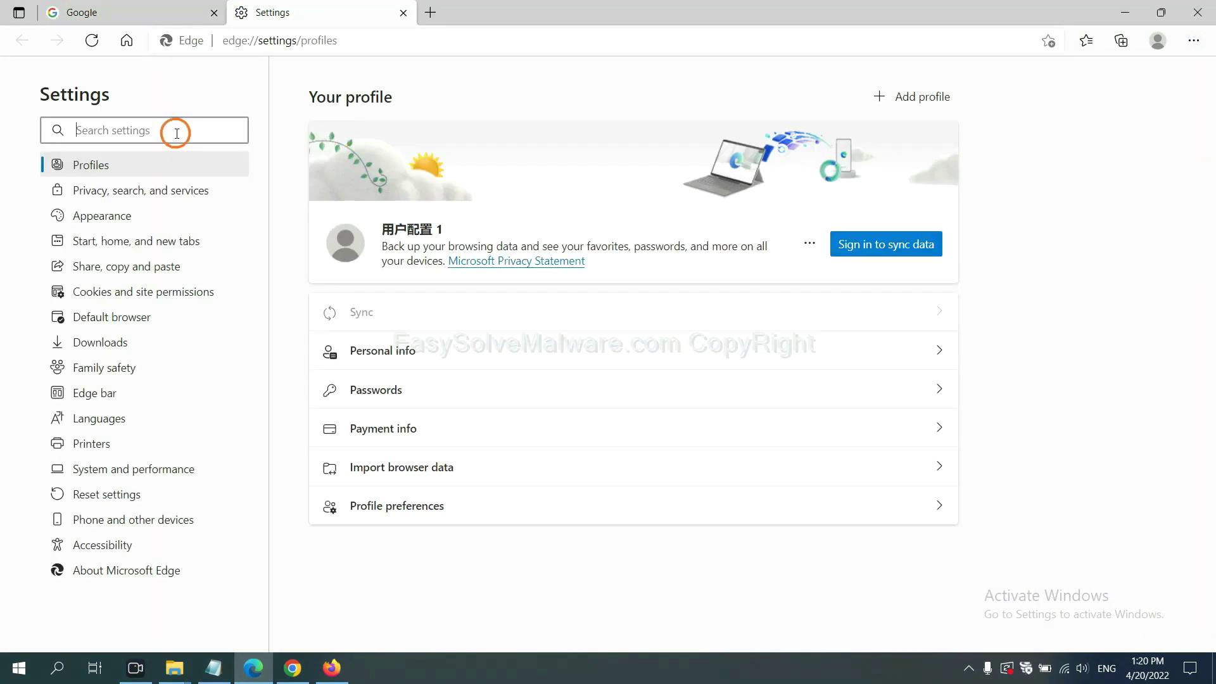
pyautogui.write('re')
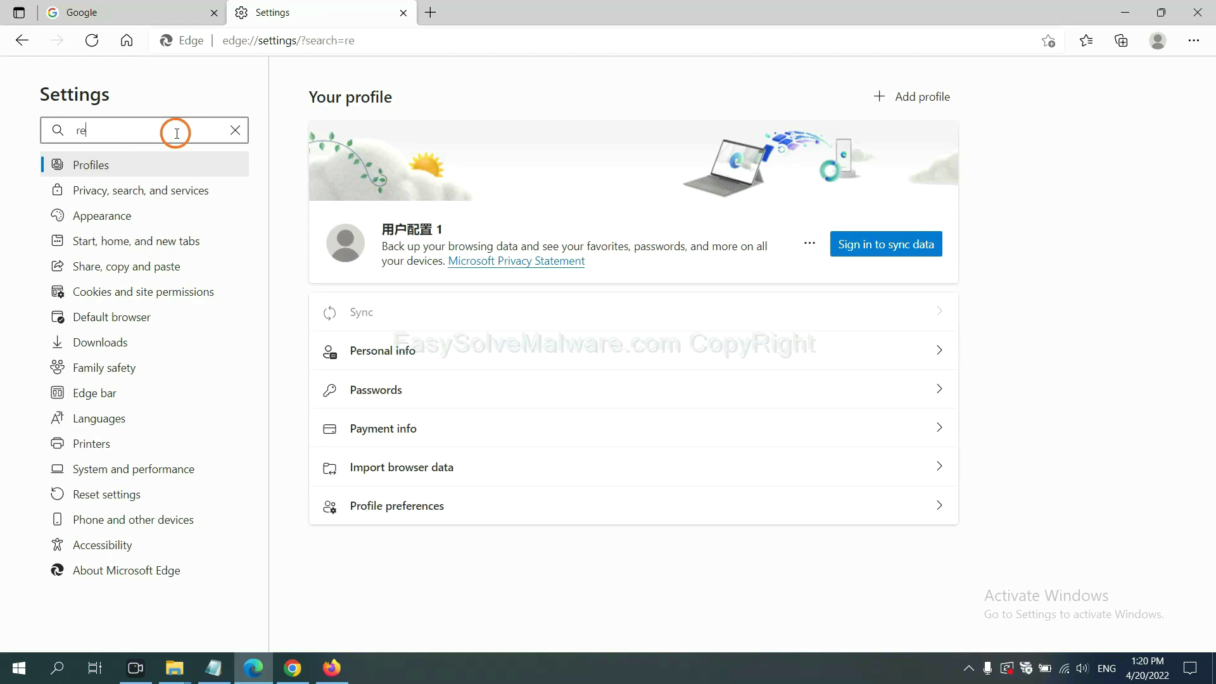
pyautogui.write('set')
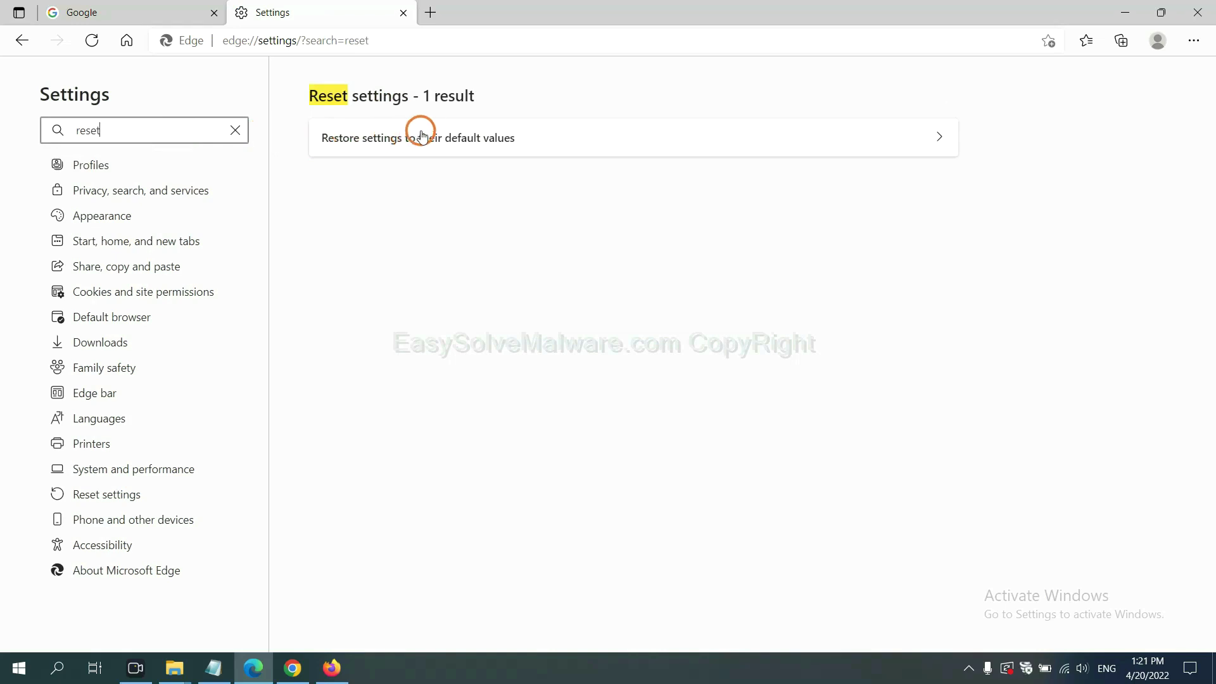
pyautogui.click(428, 138)
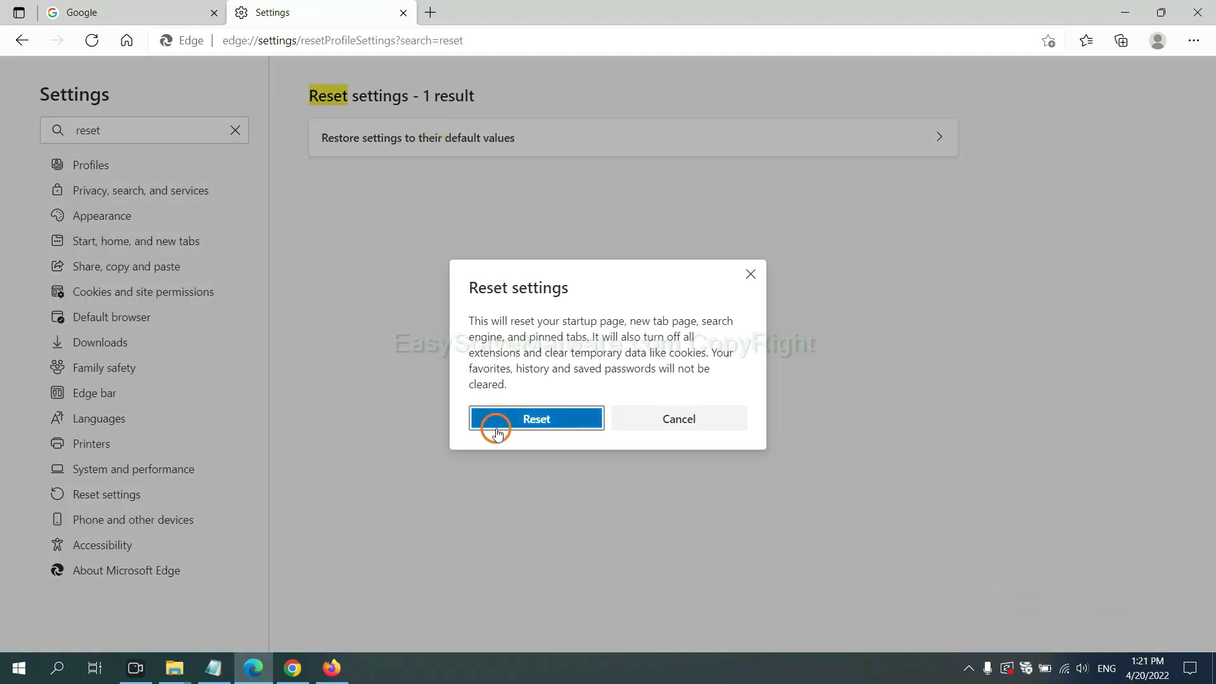